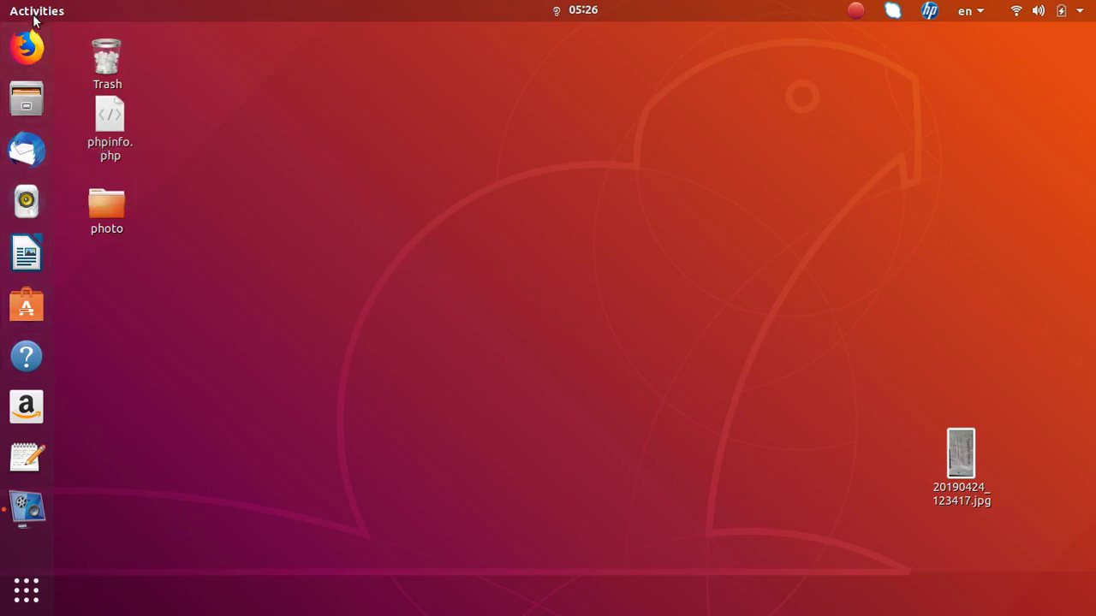
- Open Ubuntu Software and look over the categories, editor's picks and recommended applications on its main page
click(26, 313)
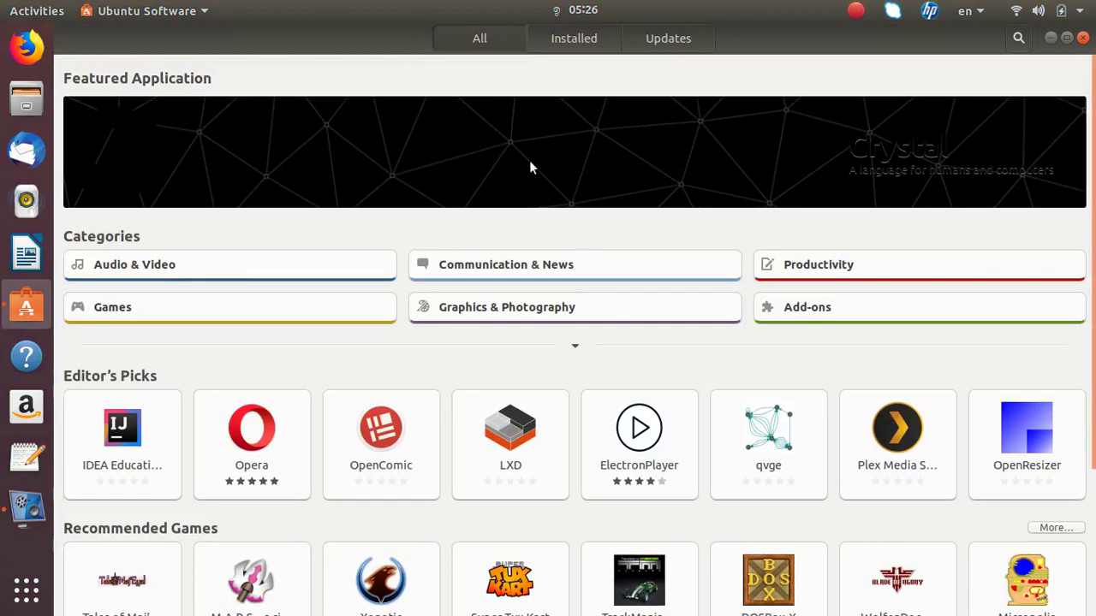
scroll(531, 163, down, 3)
scroll(531, 167, down, 2)
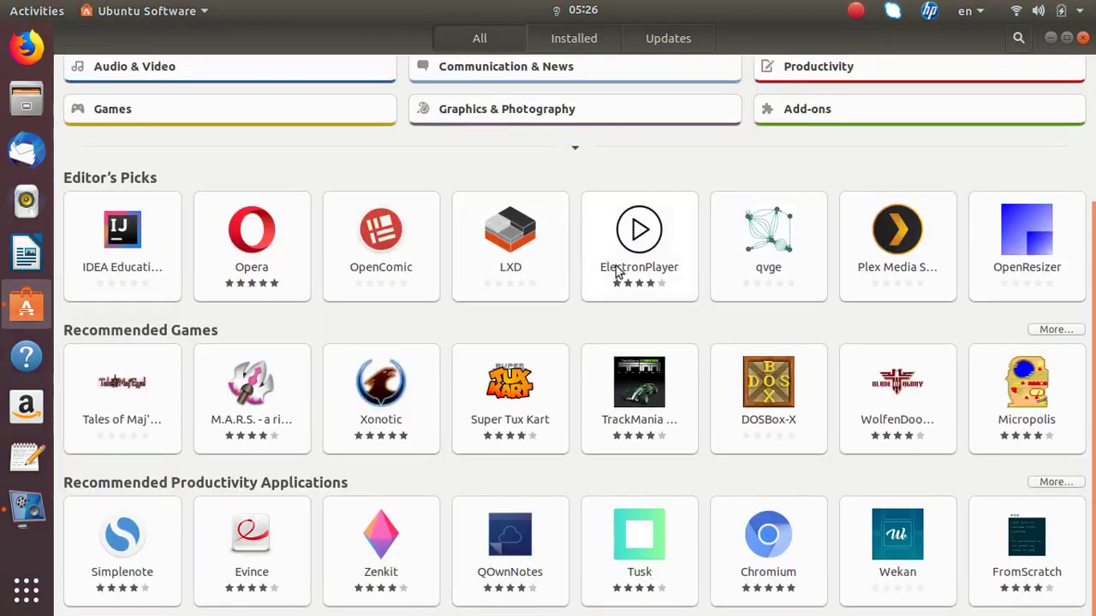
scroll(668, 304, up, 5)
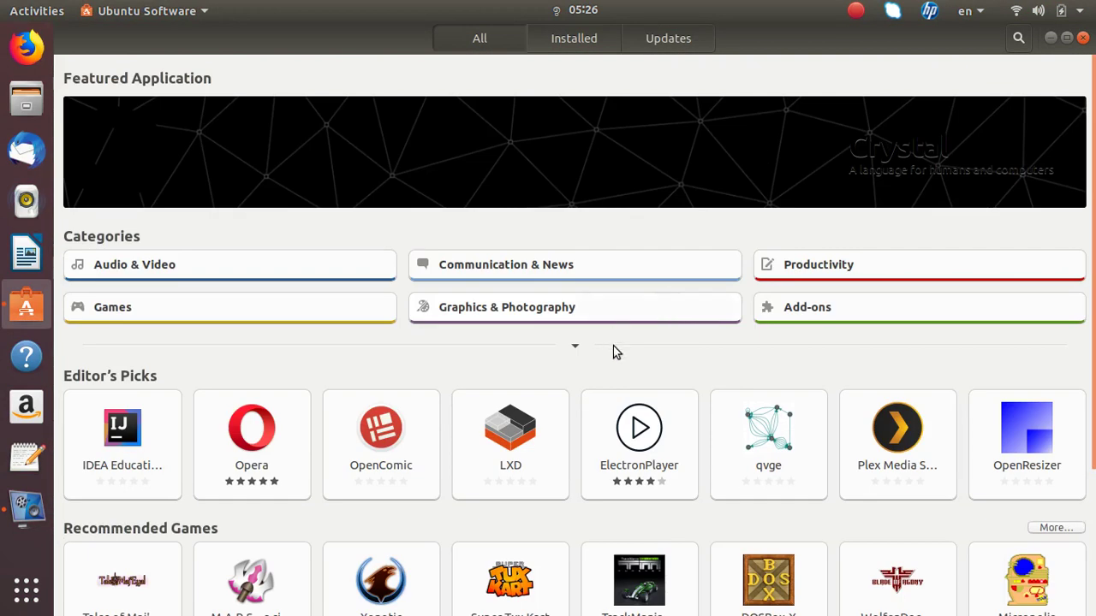
scroll(613, 347, down, 4)
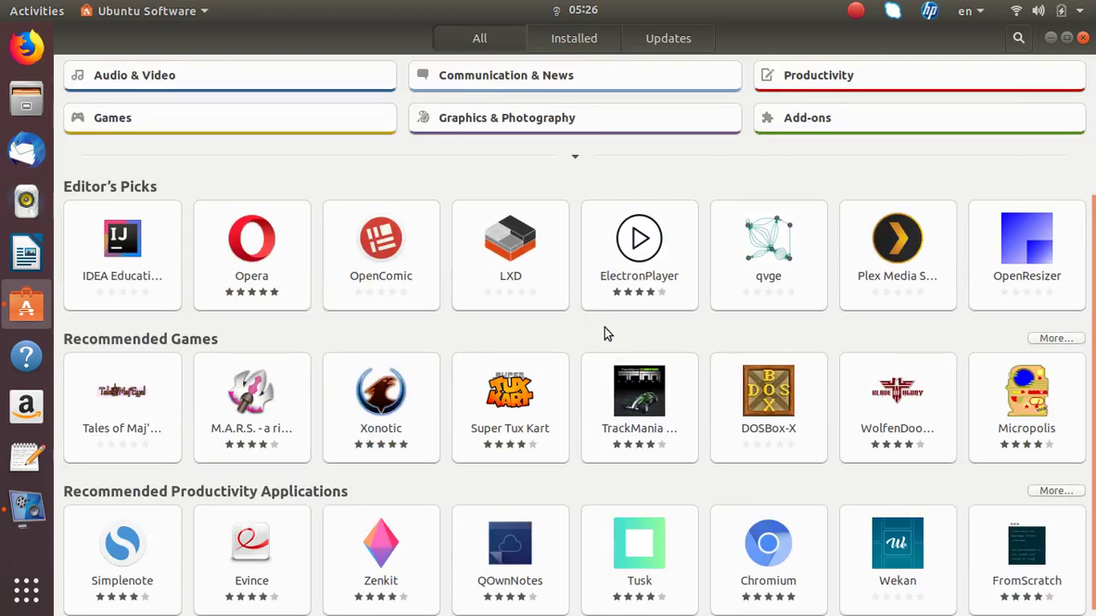
scroll(589, 329, up, 4)
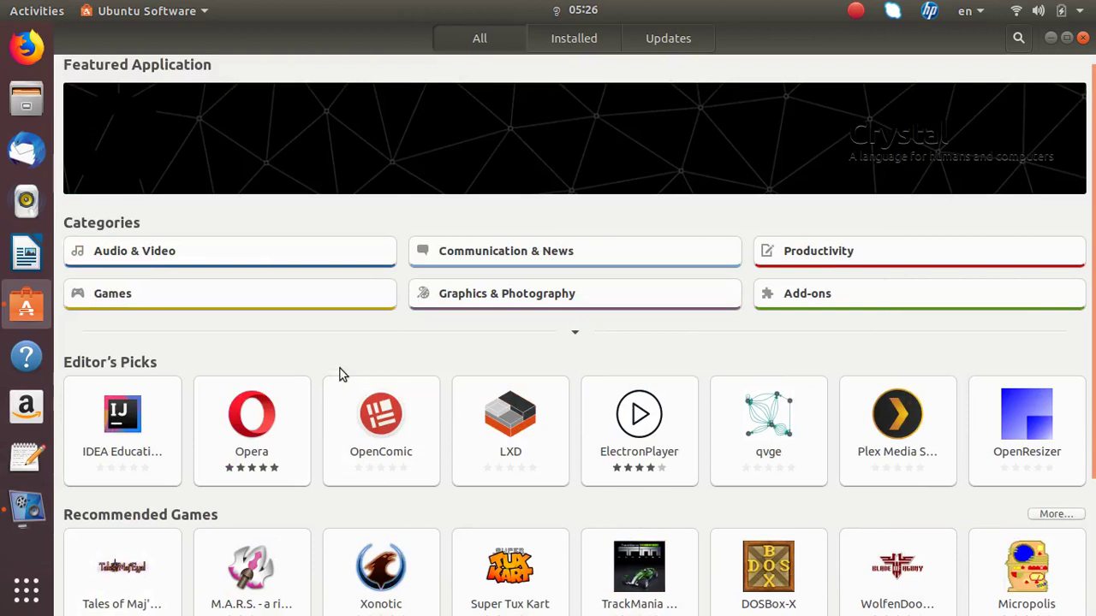
- Browse the Audio & Video category and the Graphics & Photography category, and return to the main page
click(202, 250)
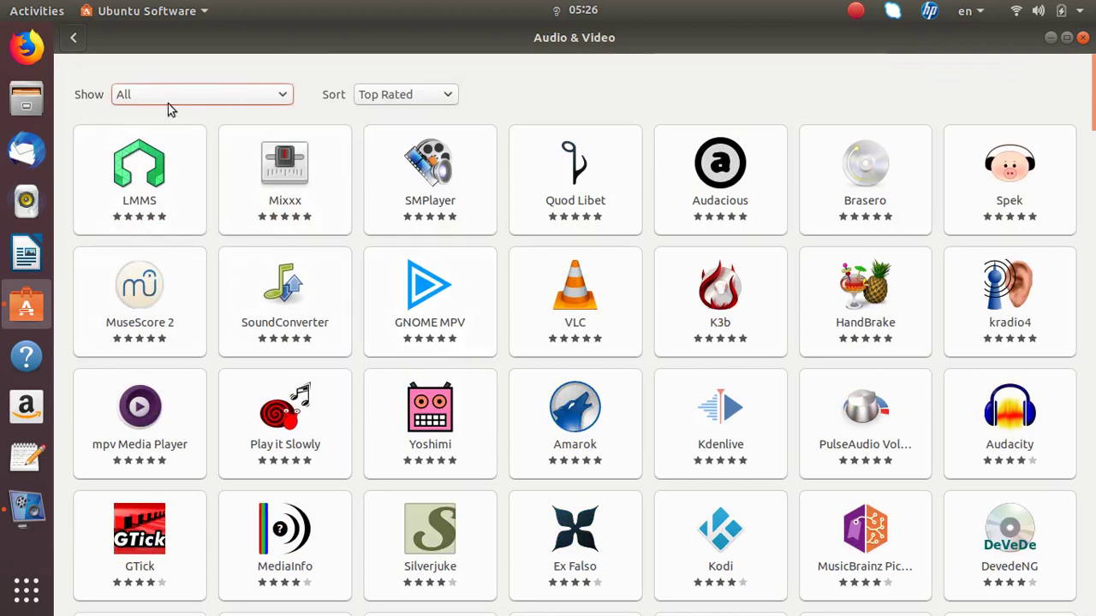
click(76, 35)
click(473, 294)
scroll(827, 357, down, 3)
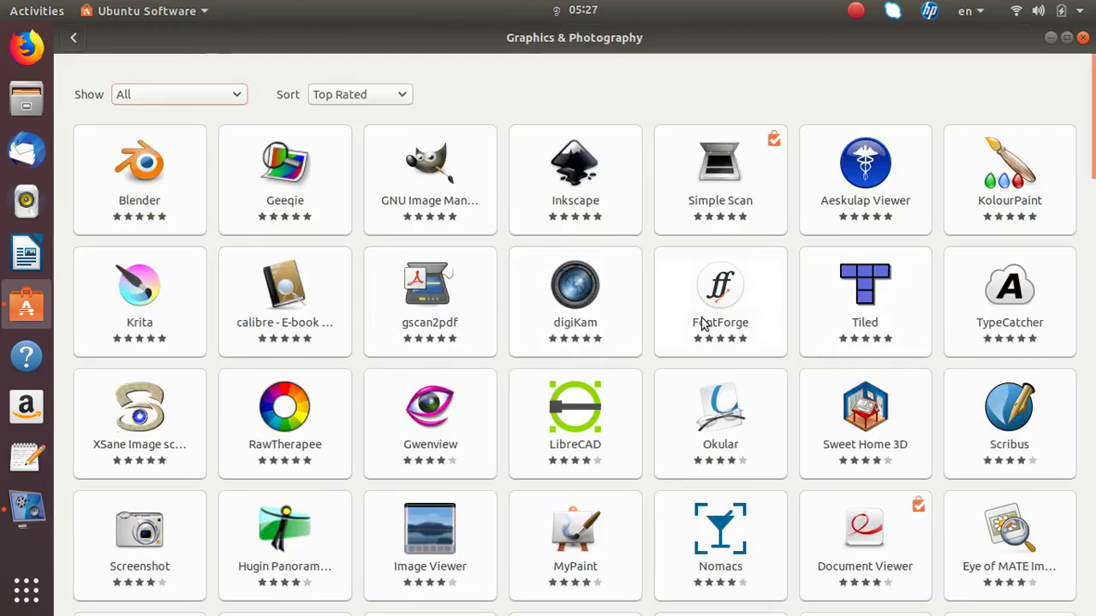
scroll(175, 278, down, 4)
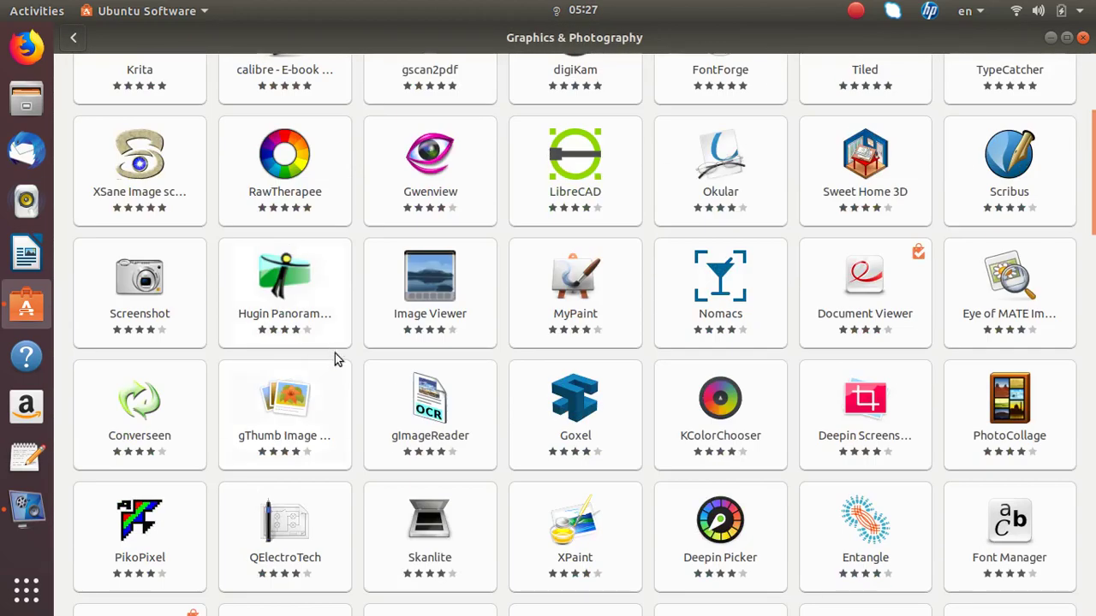
scroll(334, 360, down, 3)
scroll(332, 358, down, 3)
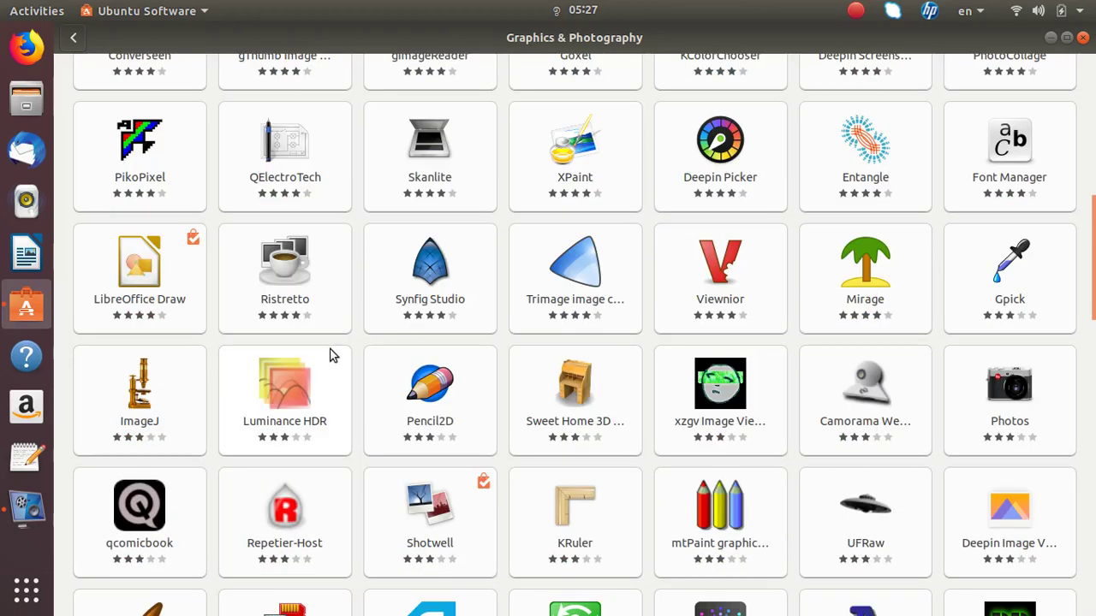
scroll(333, 354, down, 3)
scroll(332, 352, down, 3)
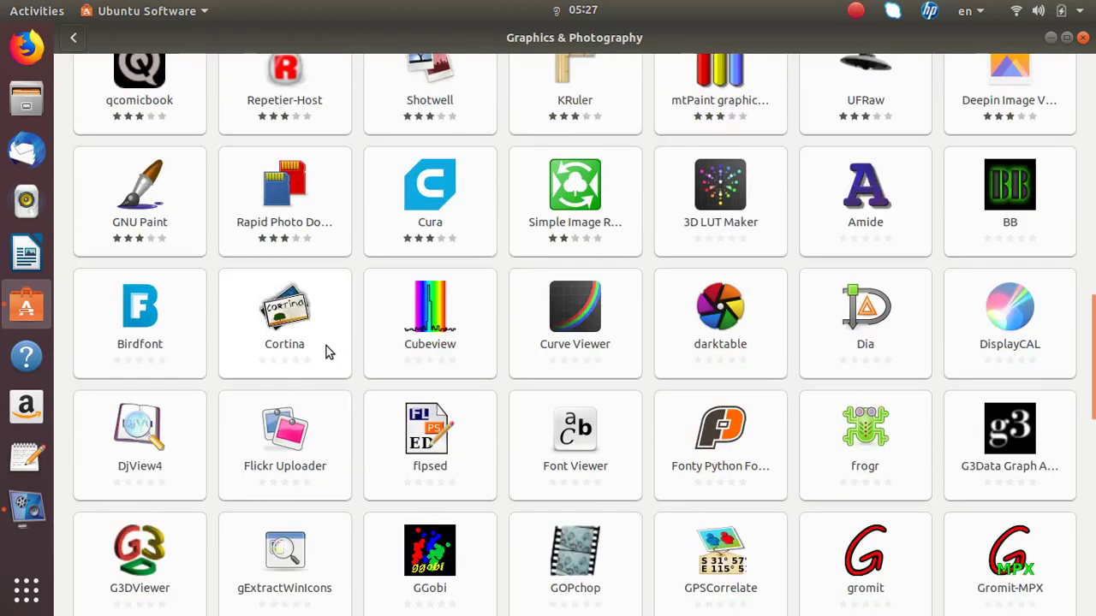
scroll(327, 351, up, 15)
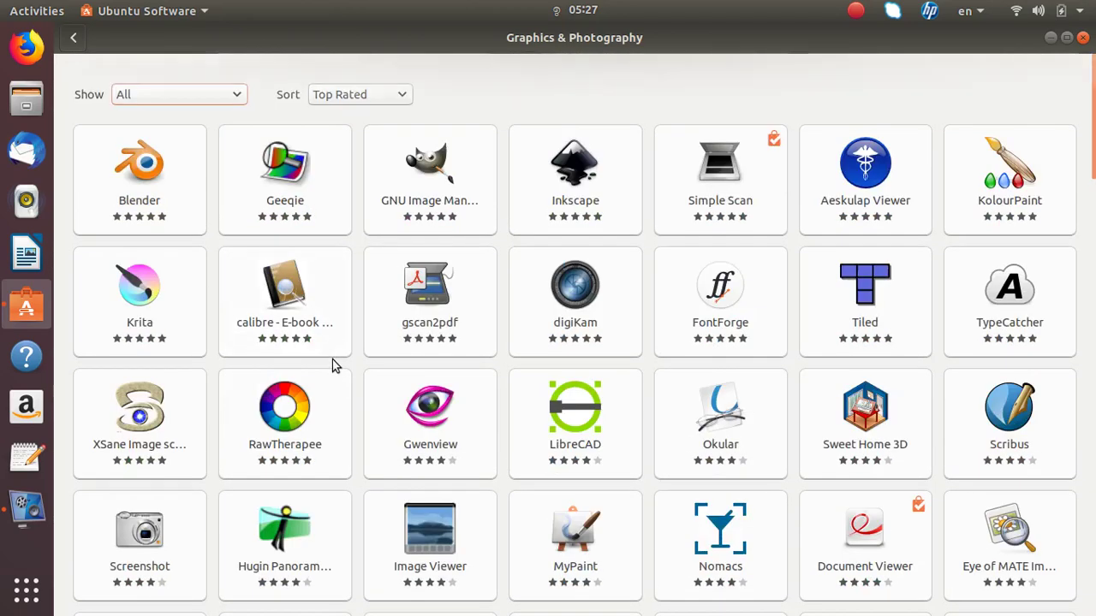
click(73, 38)
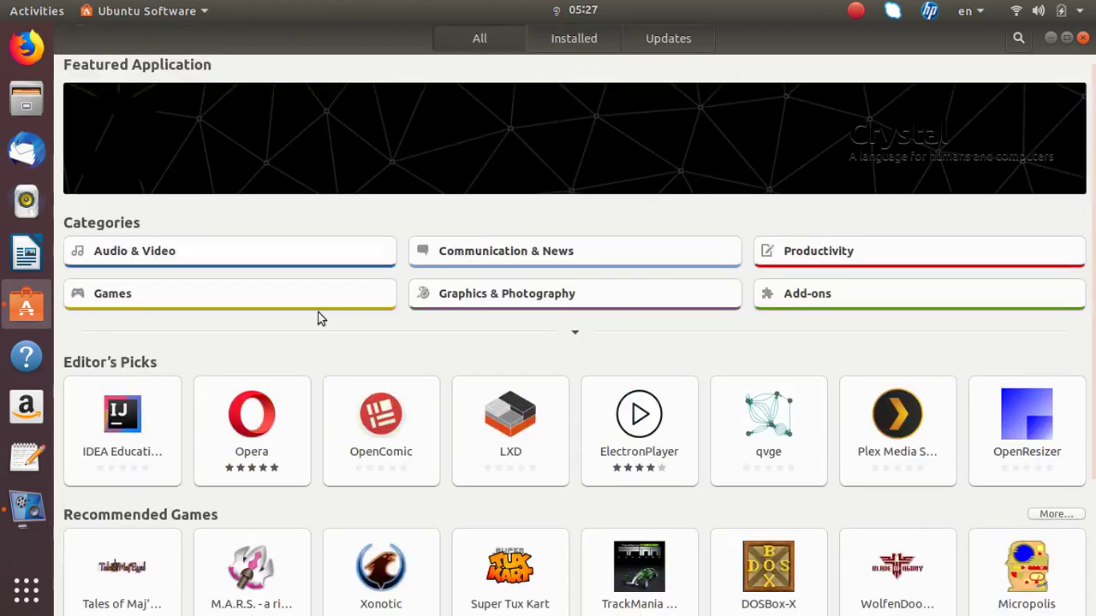
- Look through the top-rated applications in the Games category and return to the main page
click(225, 292)
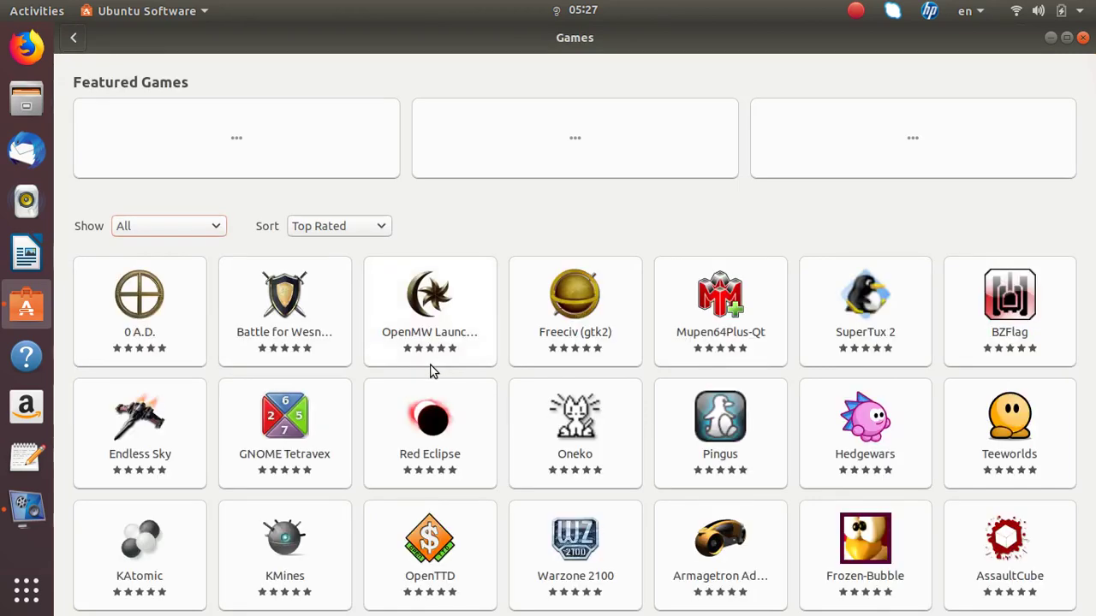
scroll(456, 371, down, 3)
scroll(457, 371, down, 3)
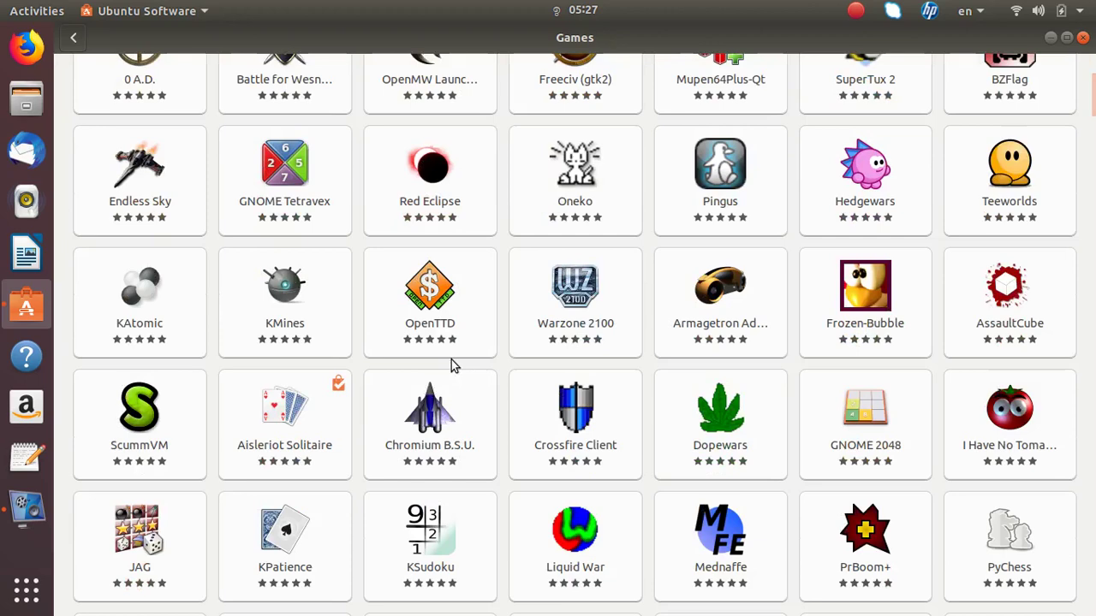
scroll(535, 346, down, 6)
scroll(531, 340, down, 3)
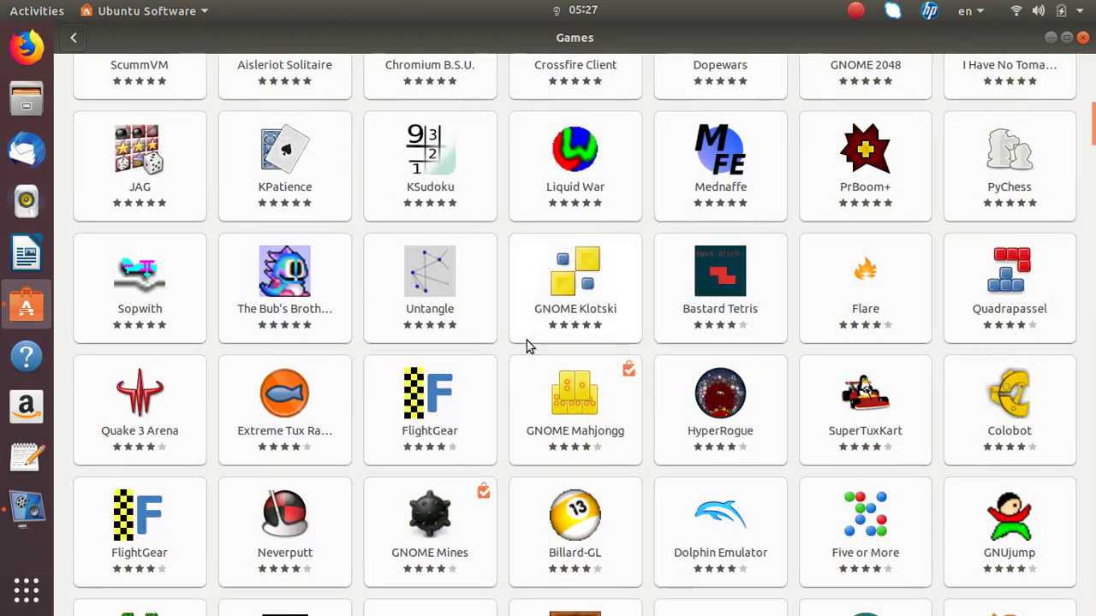
scroll(509, 355, up, 15)
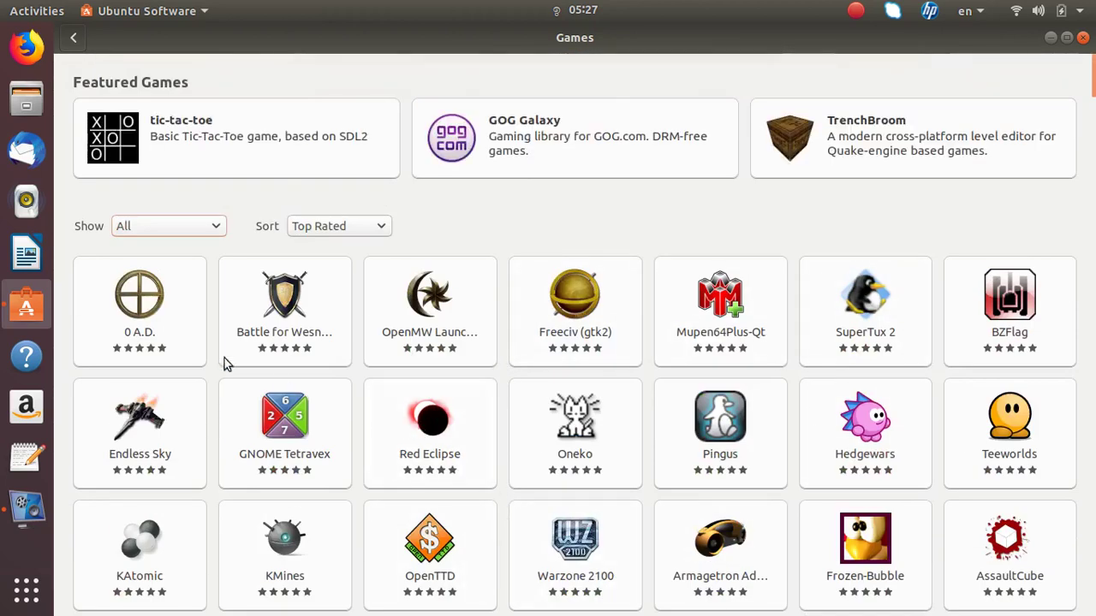
click(75, 34)
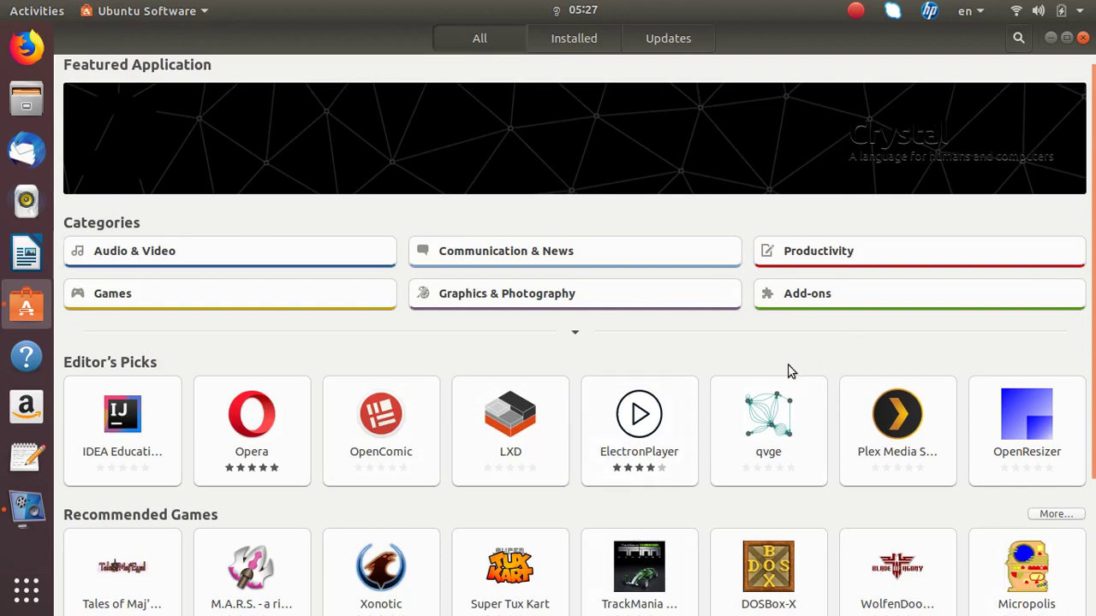
- Search the software catalogue for OpenShot by pasting the name
click(1017, 38)
click(414, 67)
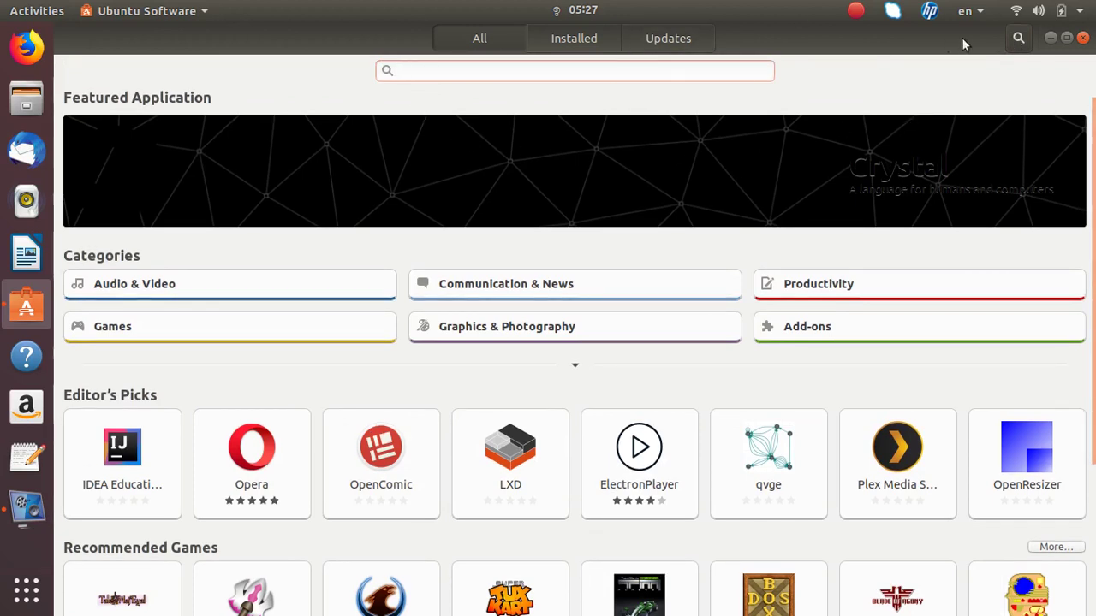
right_click(416, 73)
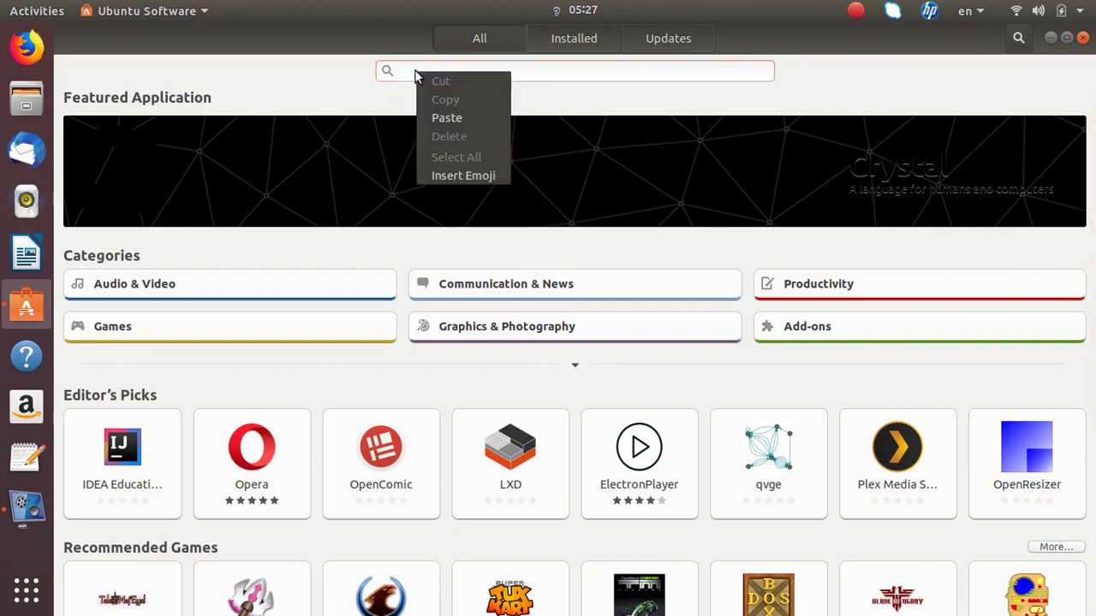
click(452, 117)
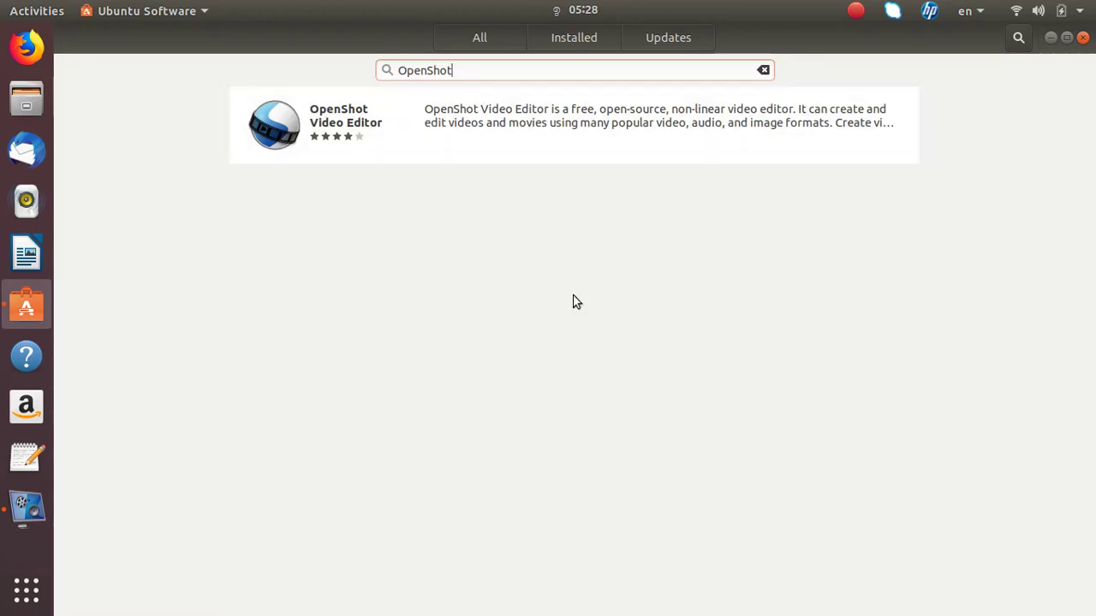
- Open the OpenShot Video Editor page and read its description, feature list and details
click(330, 119)
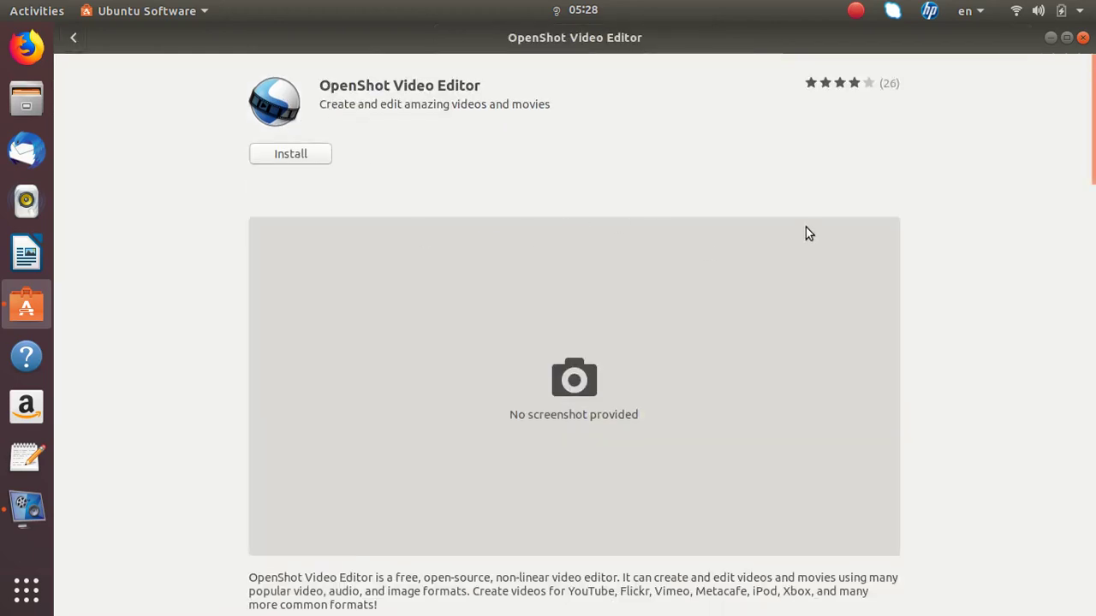
scroll(804, 231, down, 10)
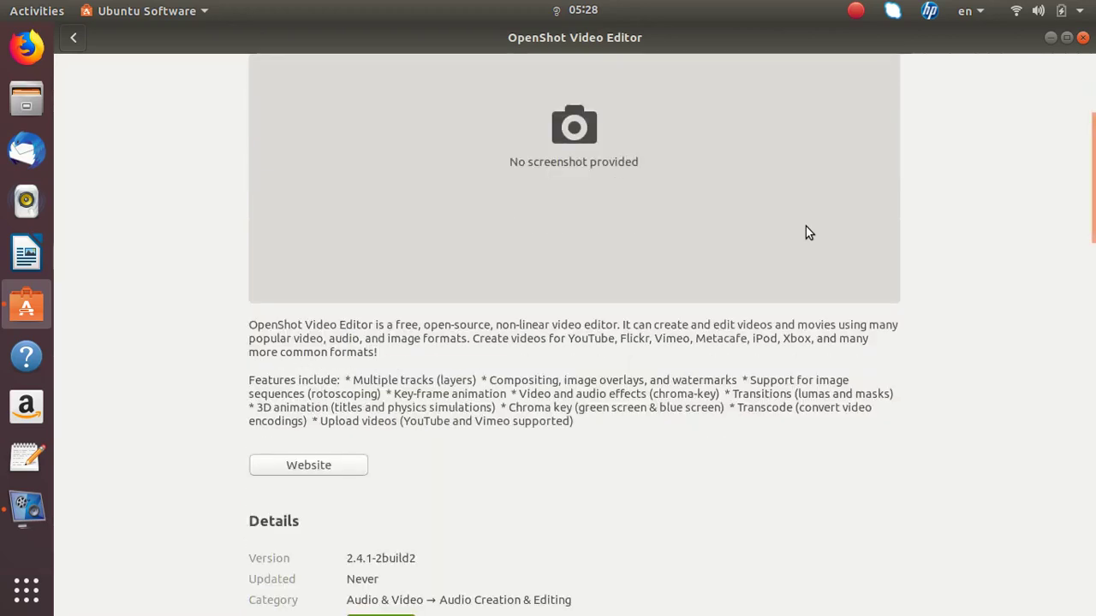
scroll(796, 261, up, 10)
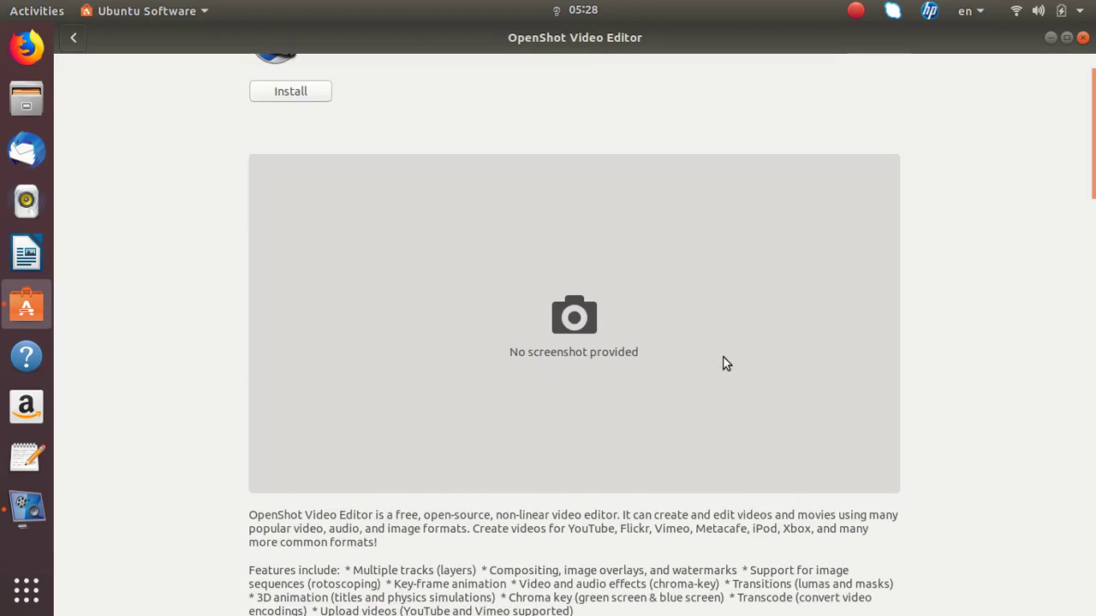
scroll(723, 363, down, 1)
scroll(723, 363, up, 3)
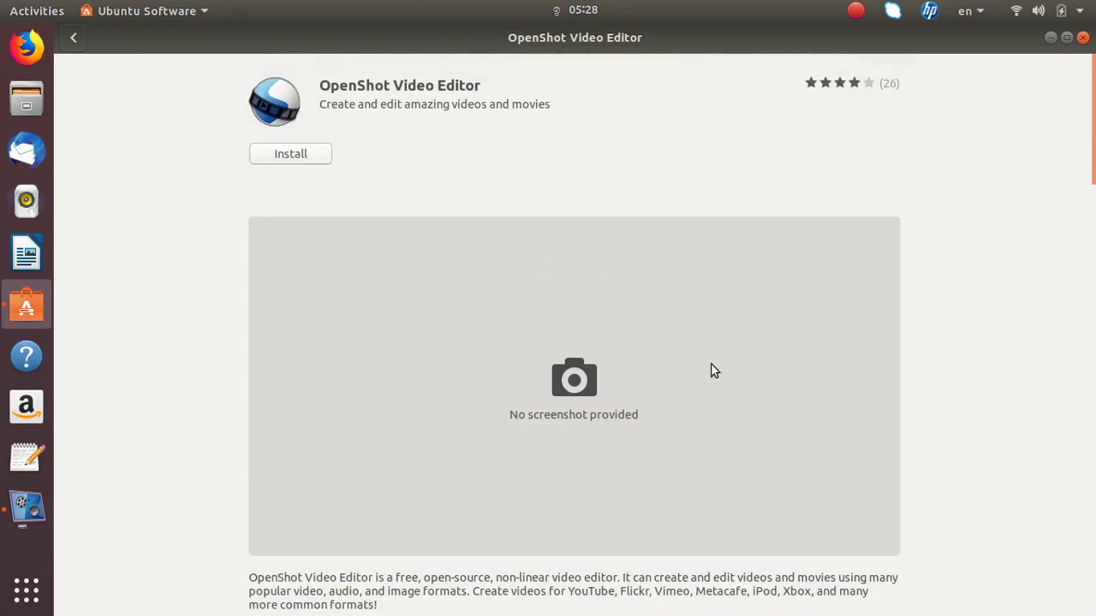
scroll(706, 401, down, 3)
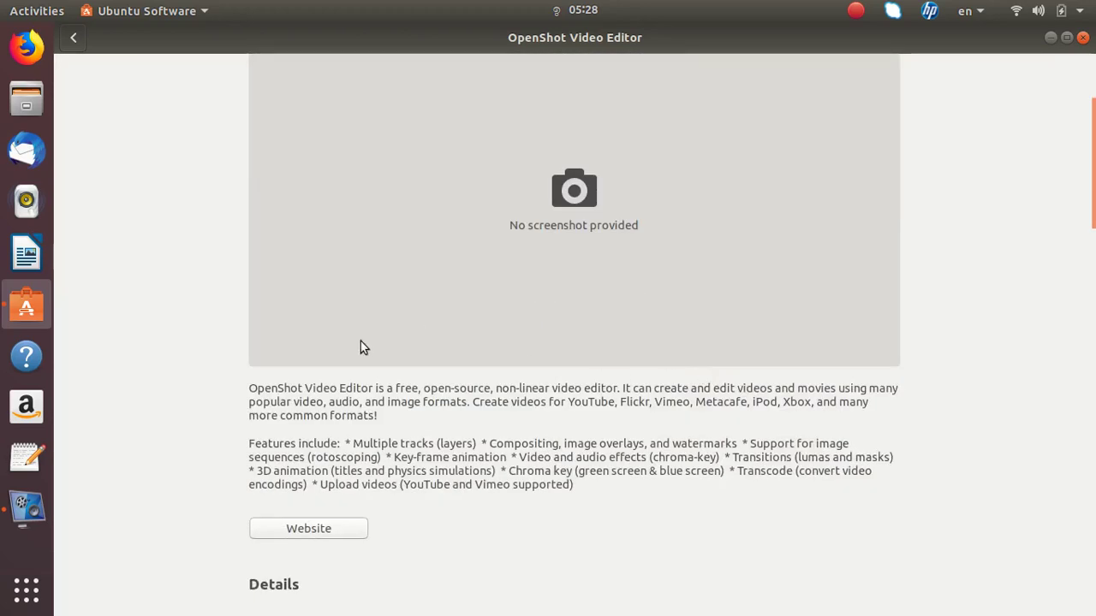
scroll(326, 287, down, 2)
scroll(377, 321, up, 4)
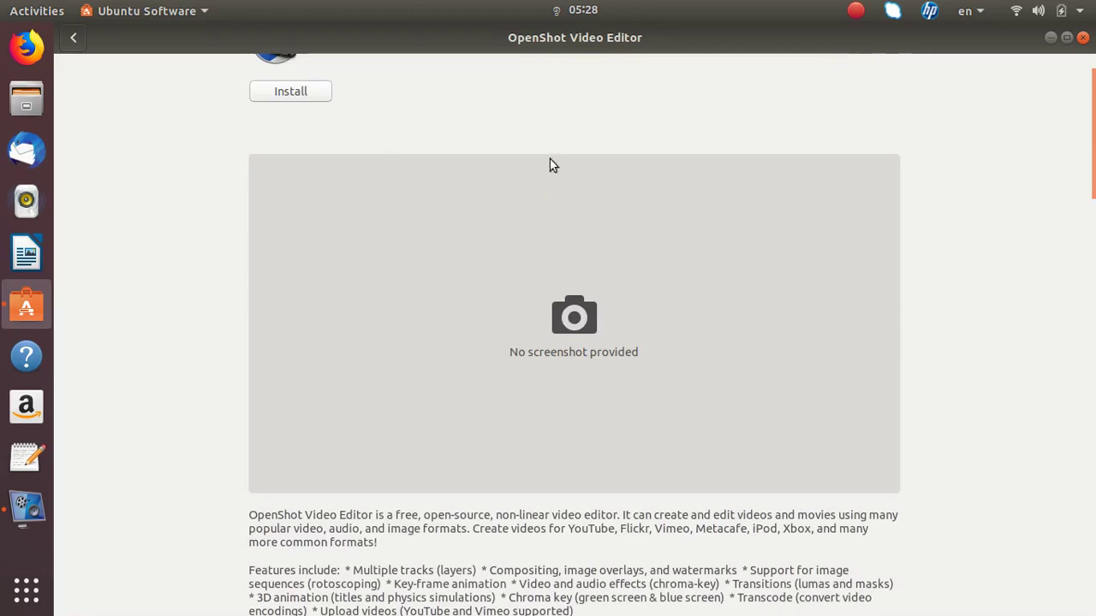
scroll(754, 288, down, 3)
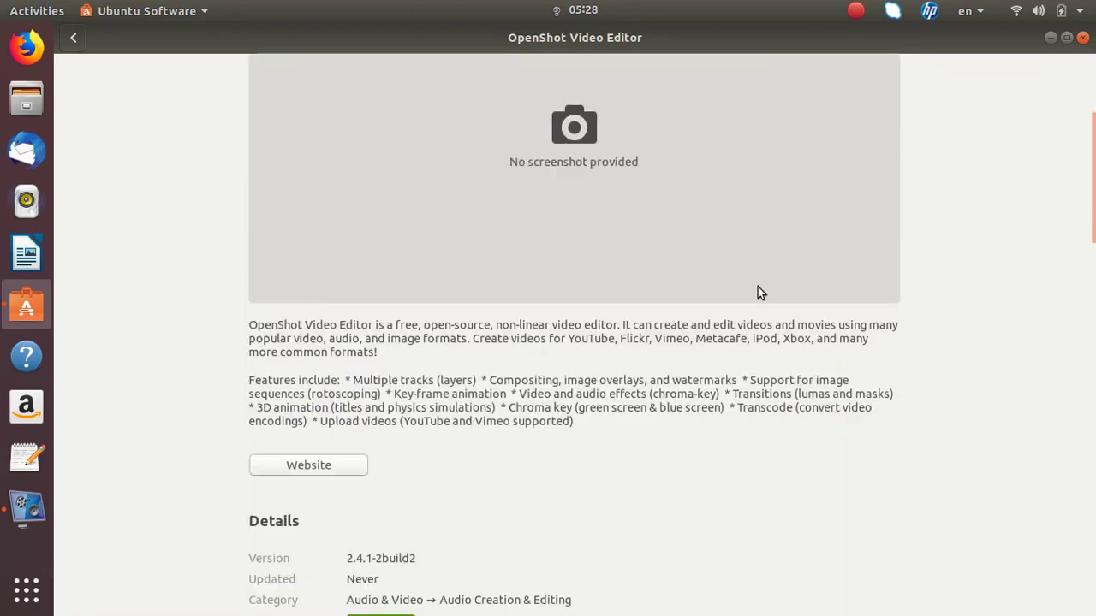
scroll(706, 288, up, 4)
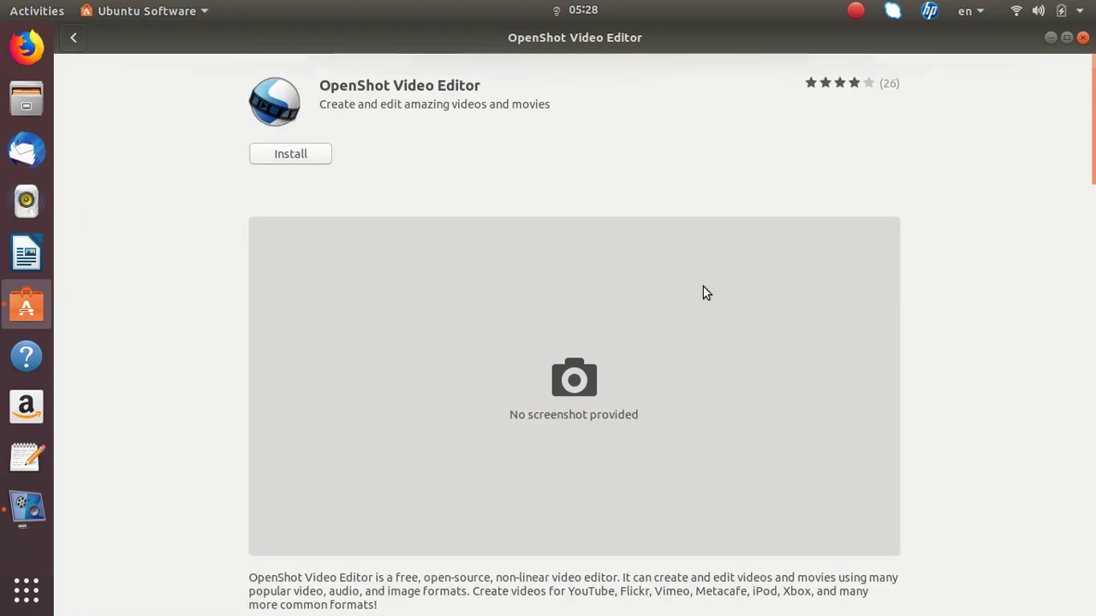
- Leave the OpenShot Video Editor page and return to the overview of all applications, looking over its recommendations
click(73, 40)
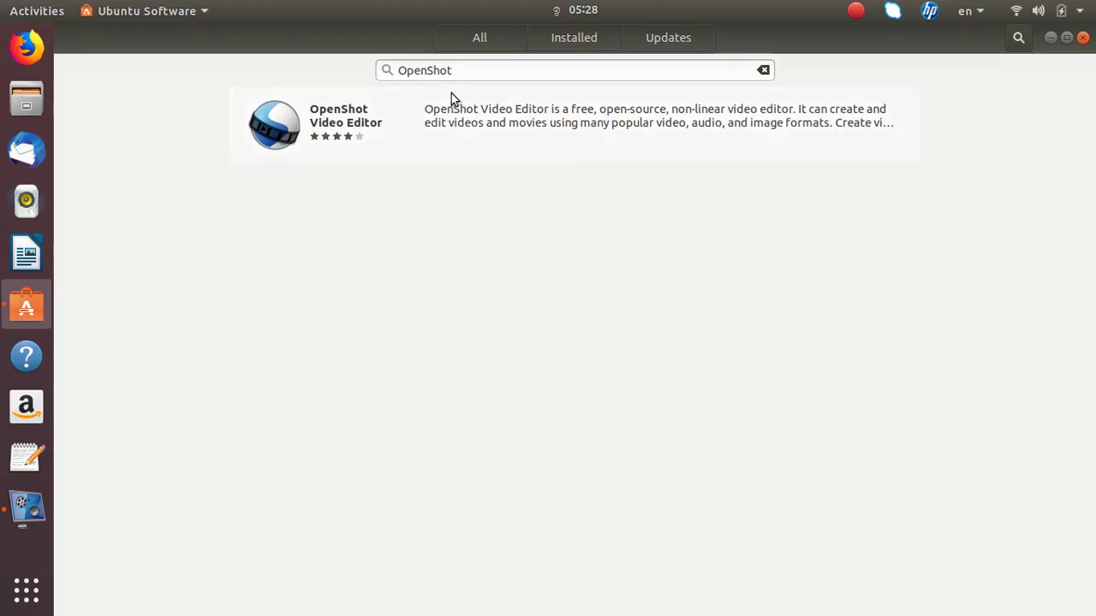
click(492, 38)
scroll(501, 301, down, 5)
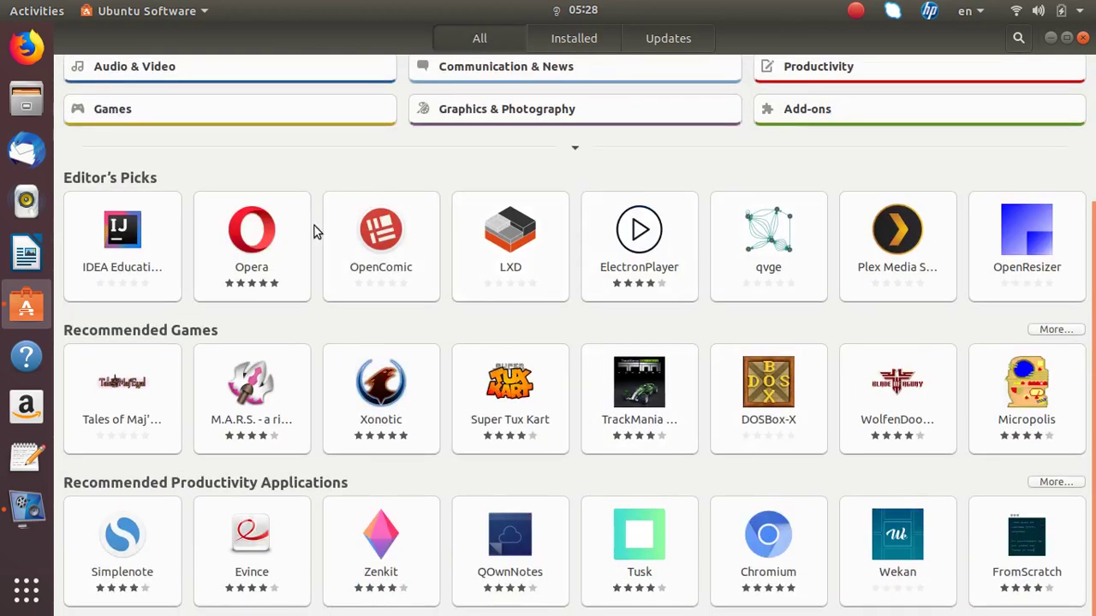
scroll(313, 233, up, 3)
scroll(314, 233, up, 2)
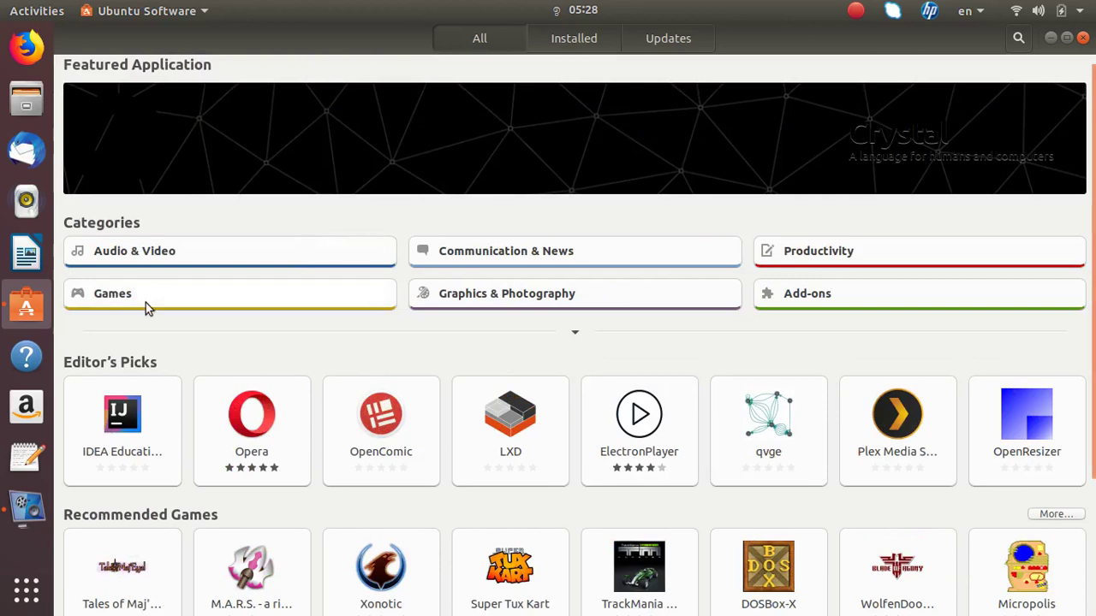
- Open the Games category and look through its top-rated applications
click(151, 304)
scroll(660, 421, down, 5)
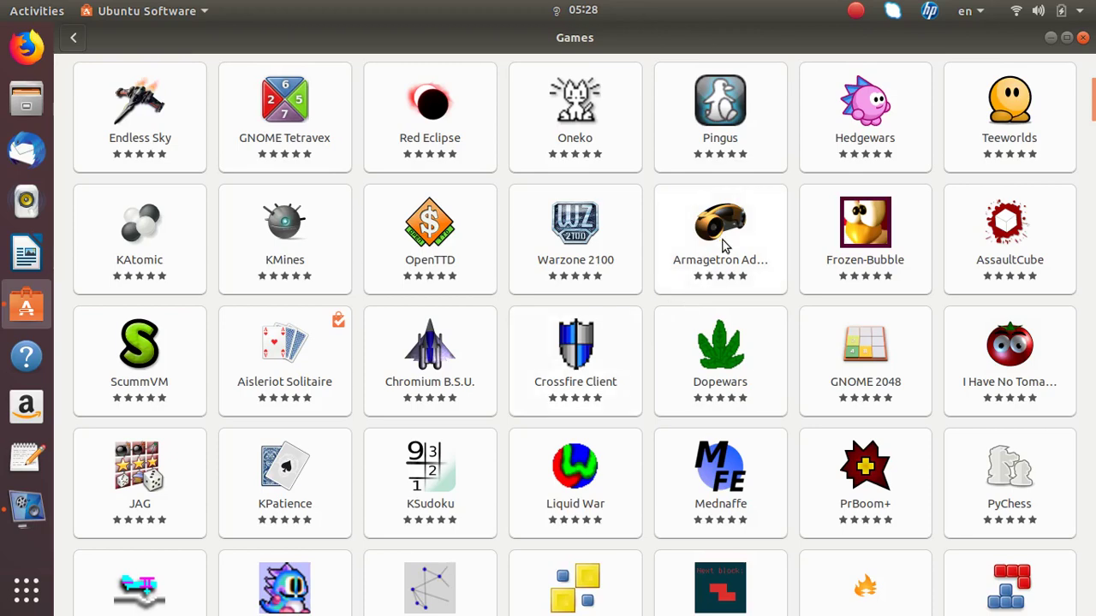
scroll(668, 362, down, 5)
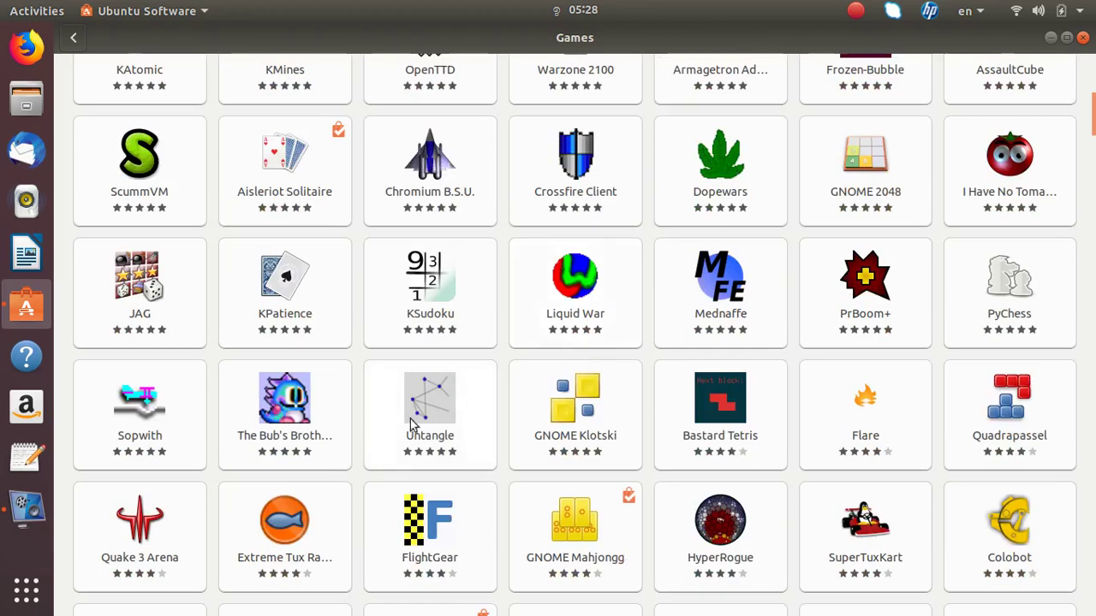
scroll(358, 388, down, 1)
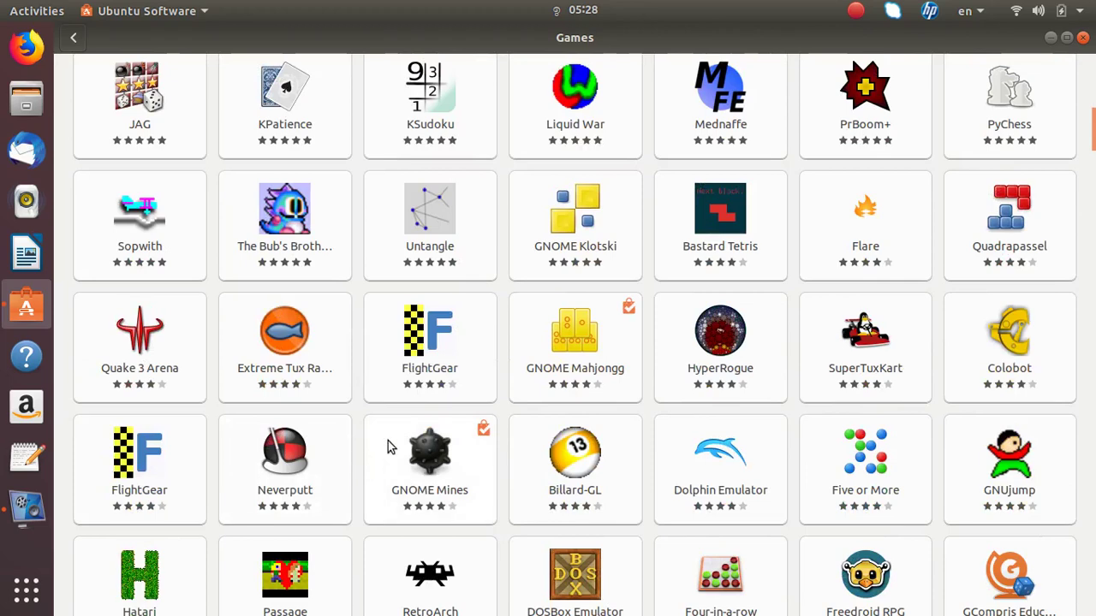
scroll(387, 446, up, 5)
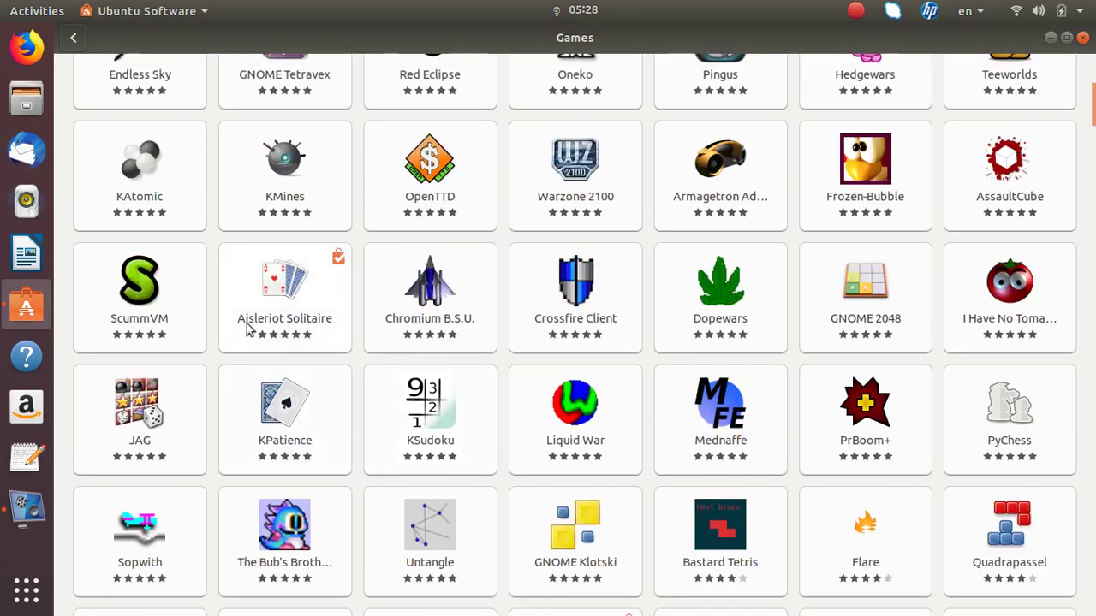
- View the Aisleriot Solitaire page with its preview image, description and details, and return to the Games category
click(290, 276)
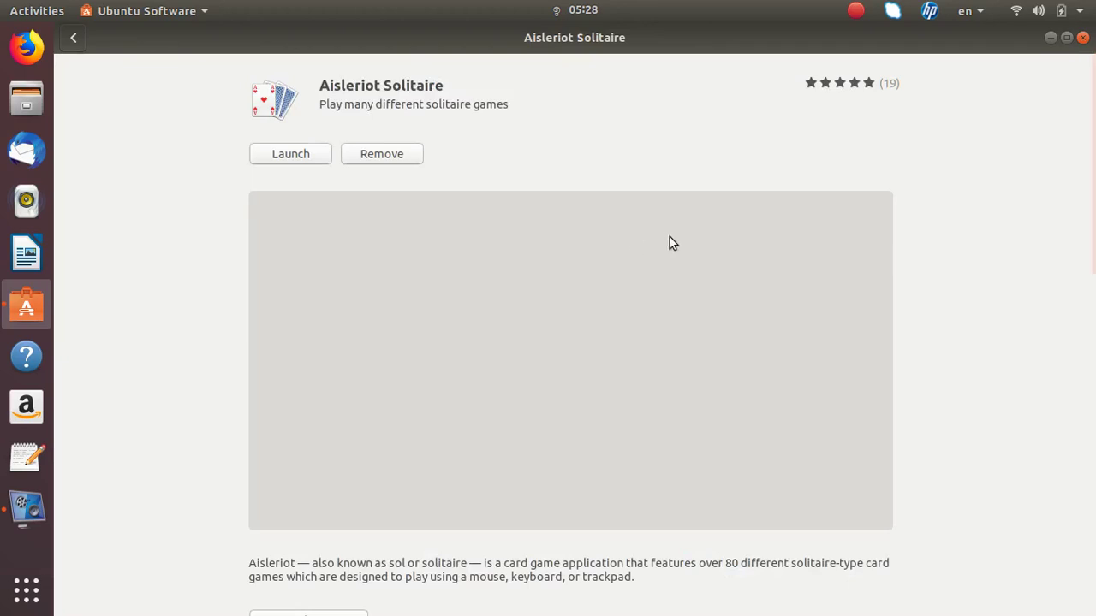
scroll(669, 237, down, 1)
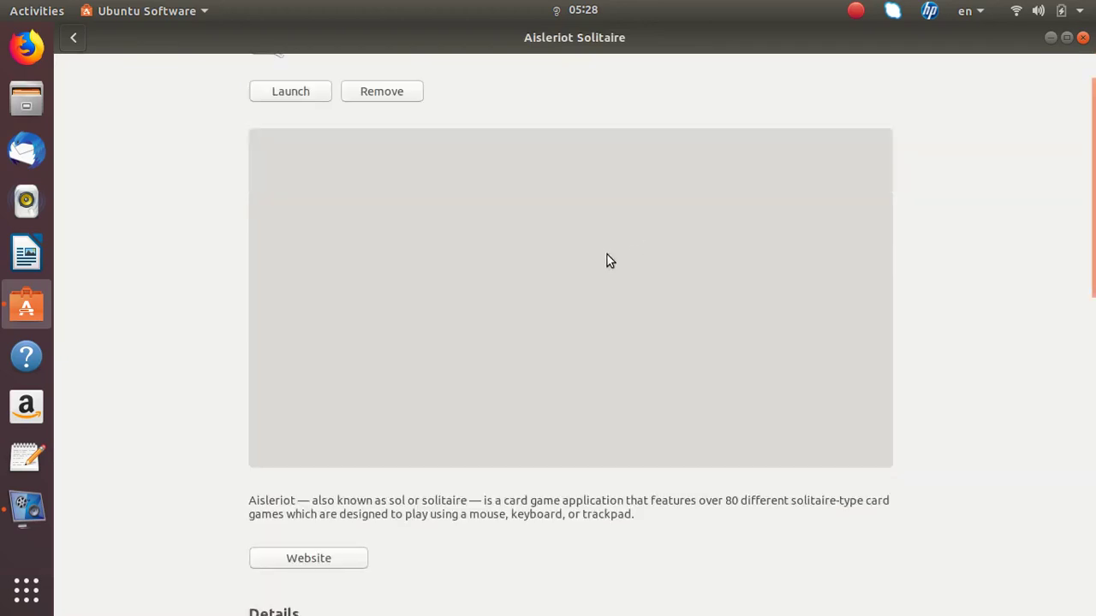
scroll(436, 326, up, 1)
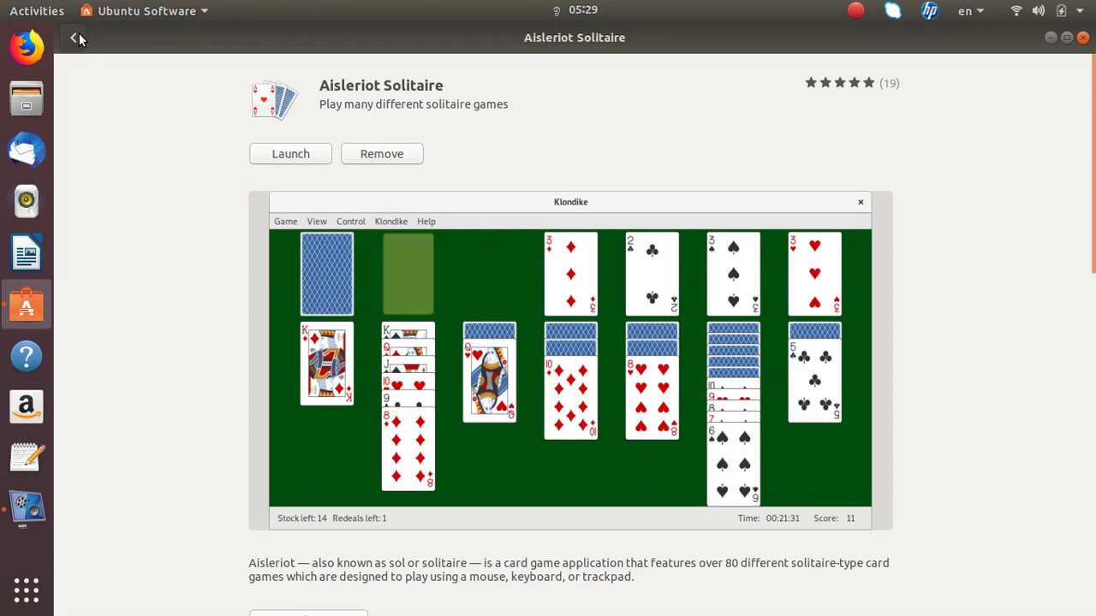
scroll(254, 370, down, 5)
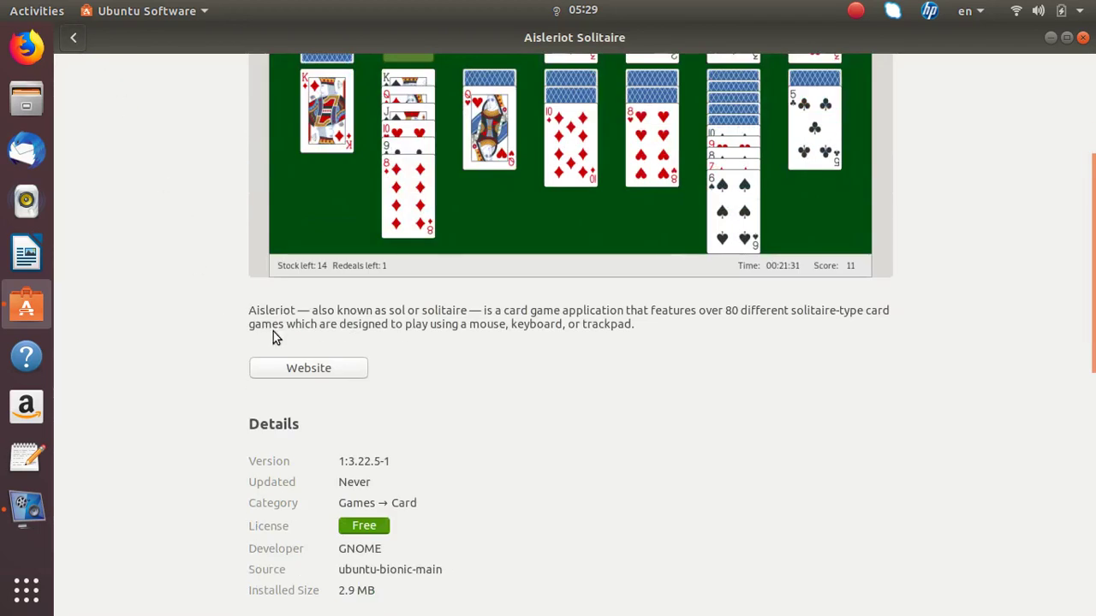
scroll(270, 334, up, 5)
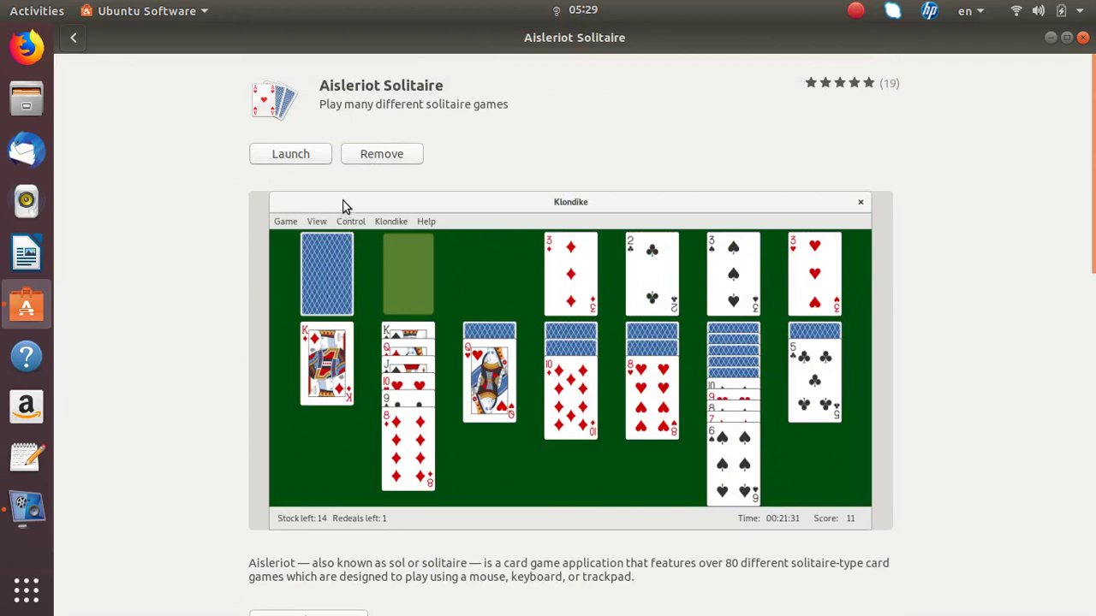
click(75, 40)
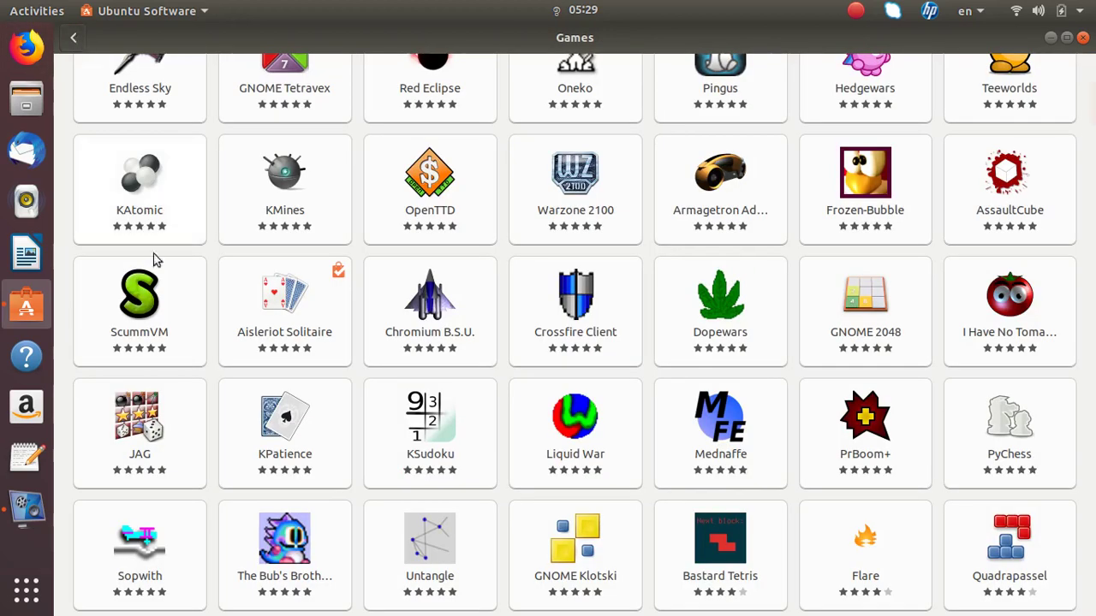
- View the Chromium B.S.U. and Hedgewars pages from the Games category, and return to the overview of all applications
click(436, 297)
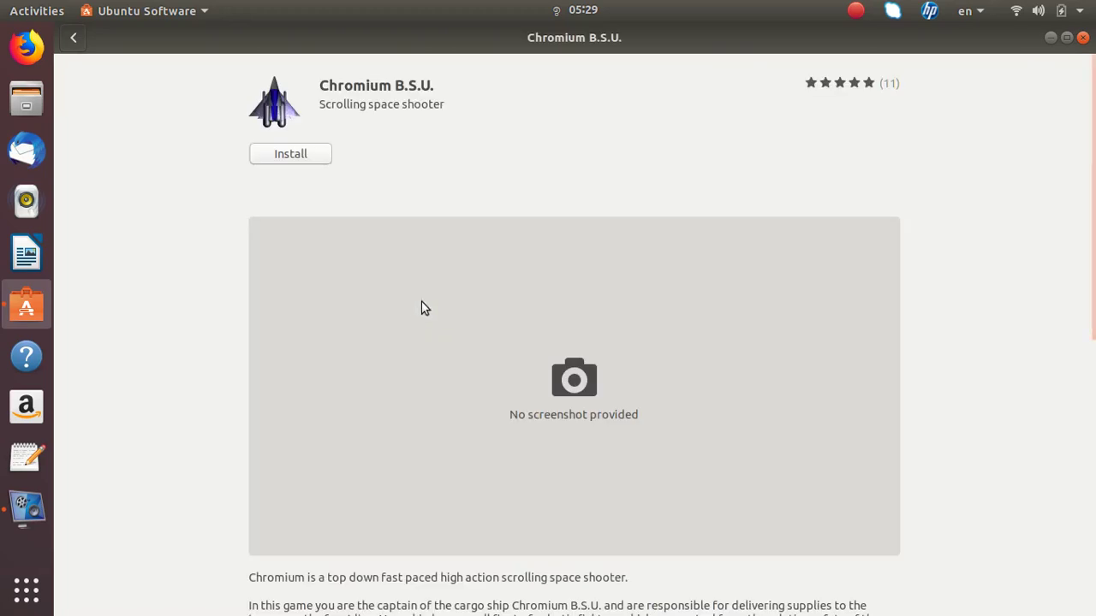
click(73, 40)
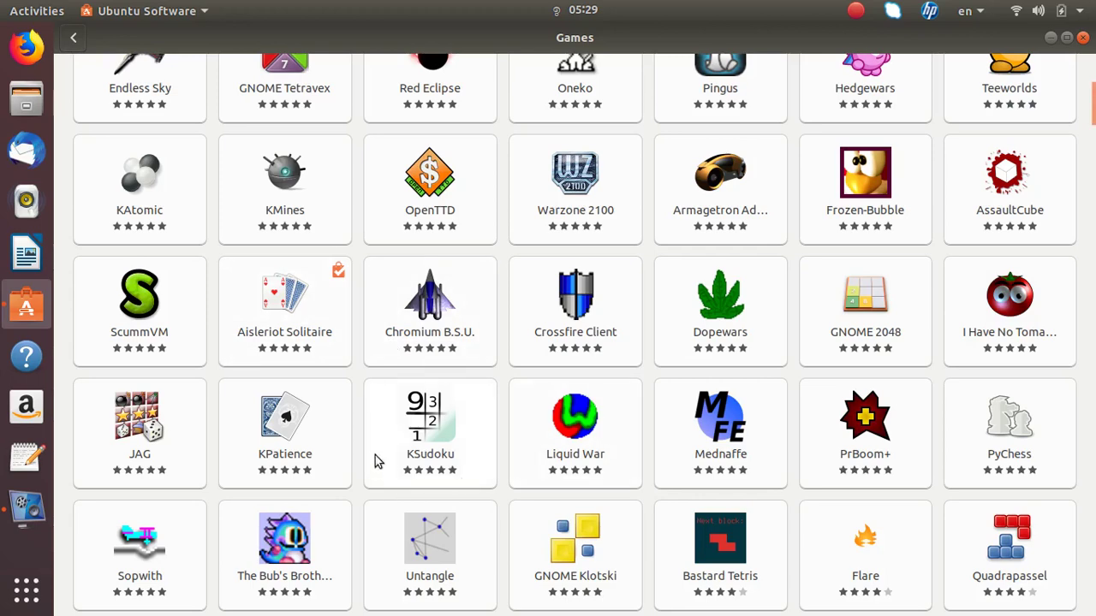
scroll(550, 379, up, 3)
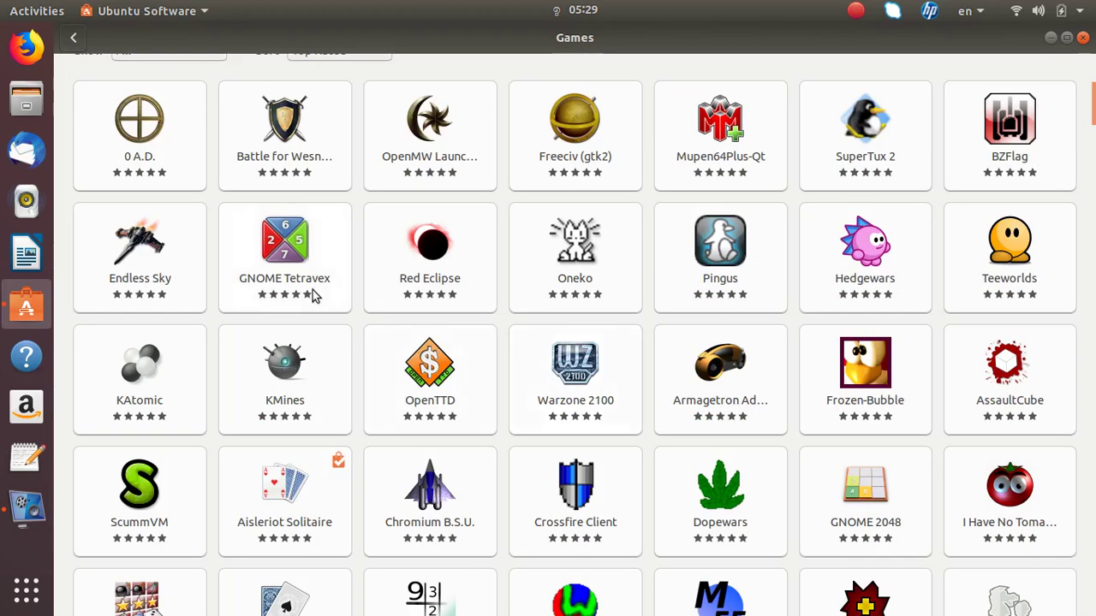
scroll(353, 292, up, 2)
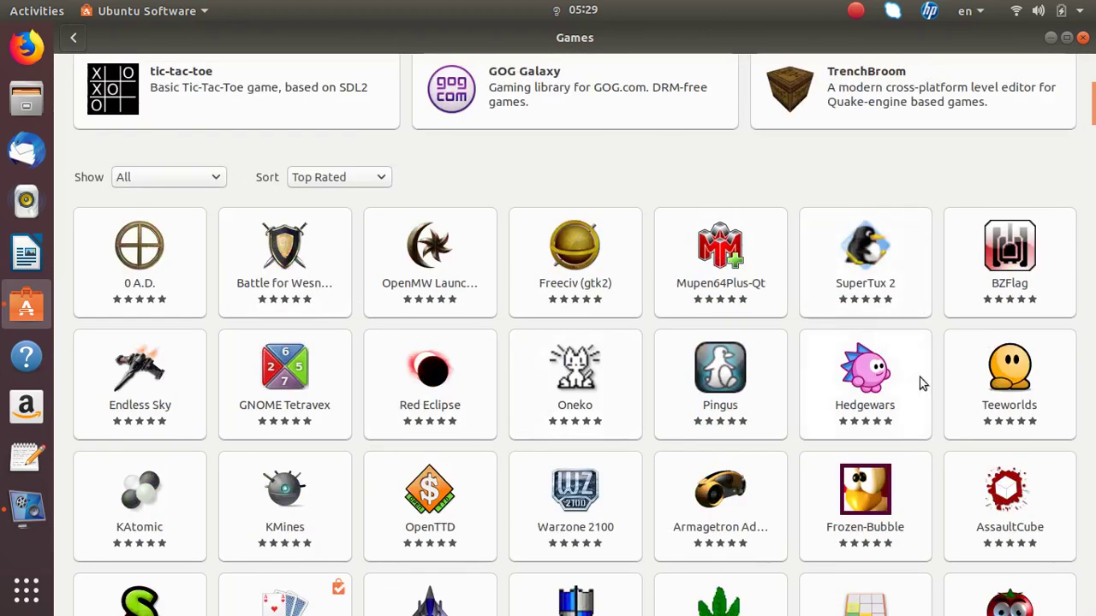
click(867, 376)
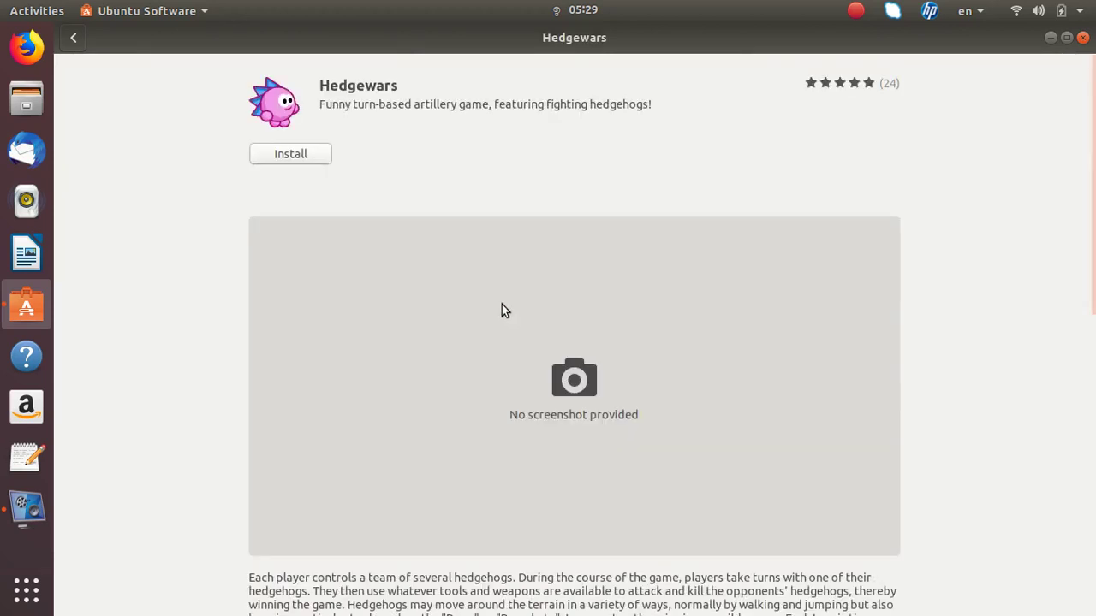
click(75, 37)
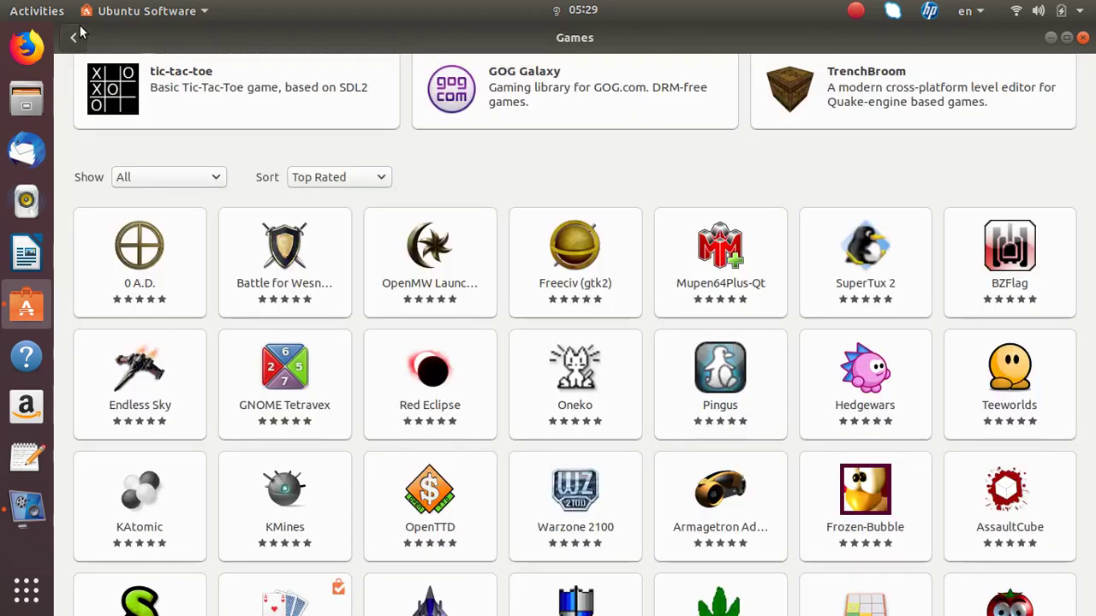
scroll(618, 268, up, 1)
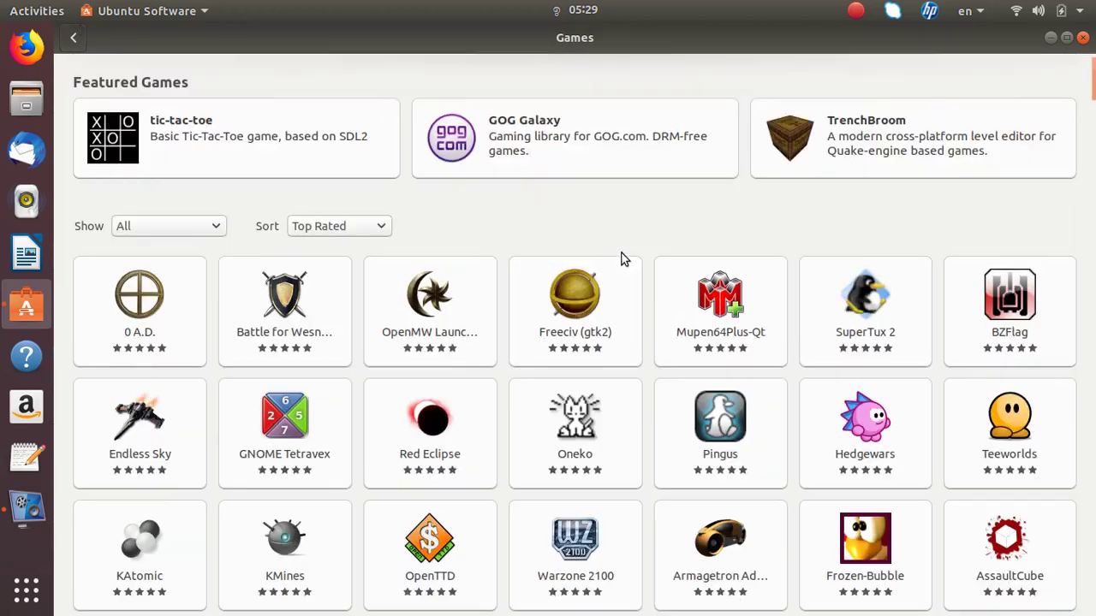
click(74, 37)
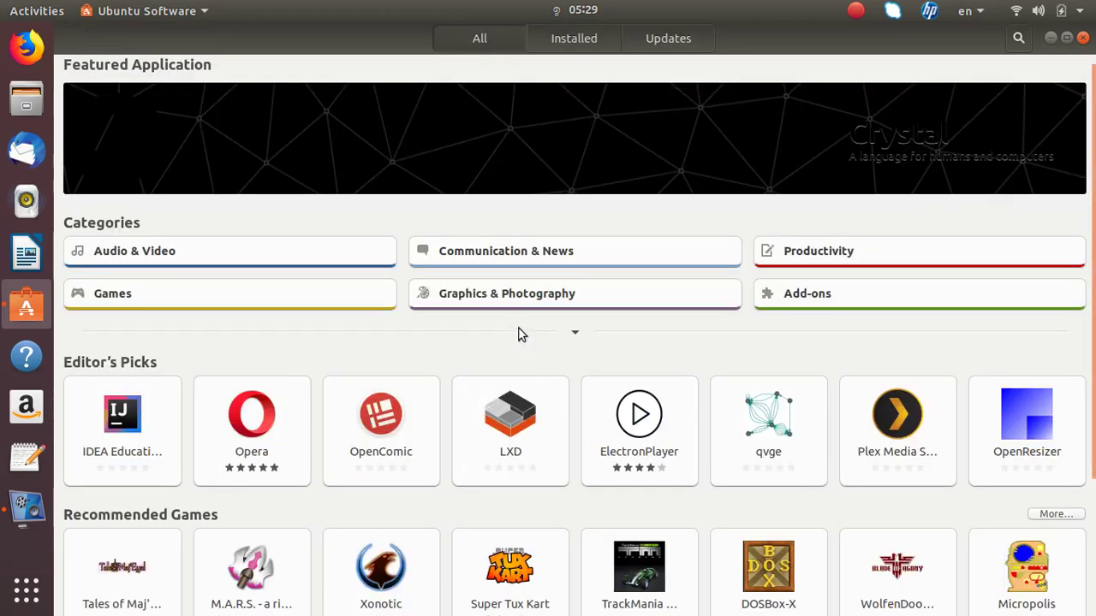
- Open the Graphics & Photography category, view the GNU Image Manipulation Program page and return to the category list
click(508, 294)
scroll(506, 371, down, 3)
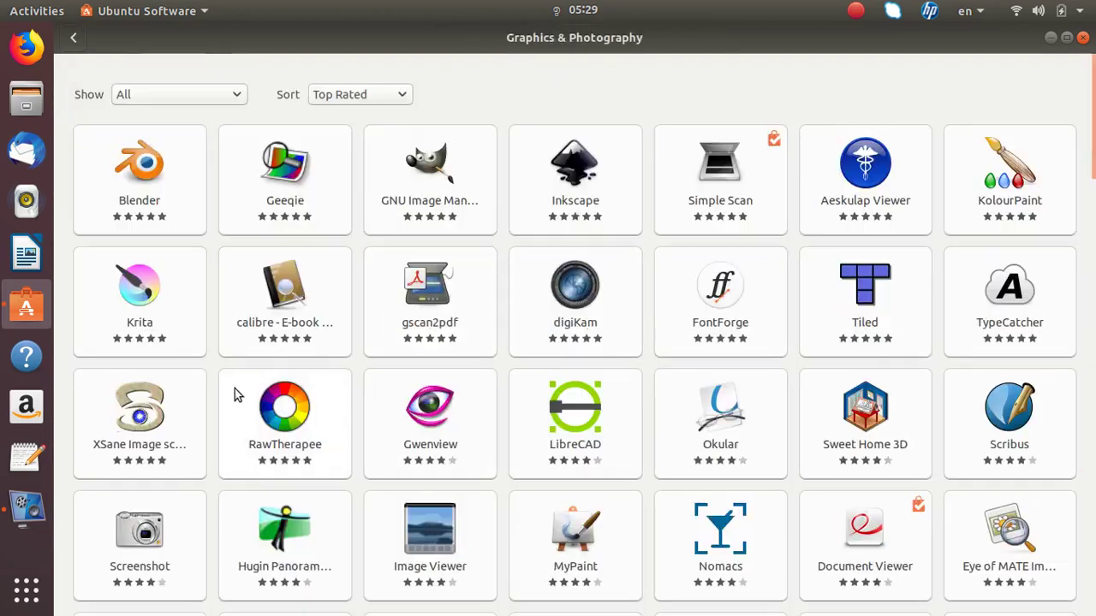
click(429, 176)
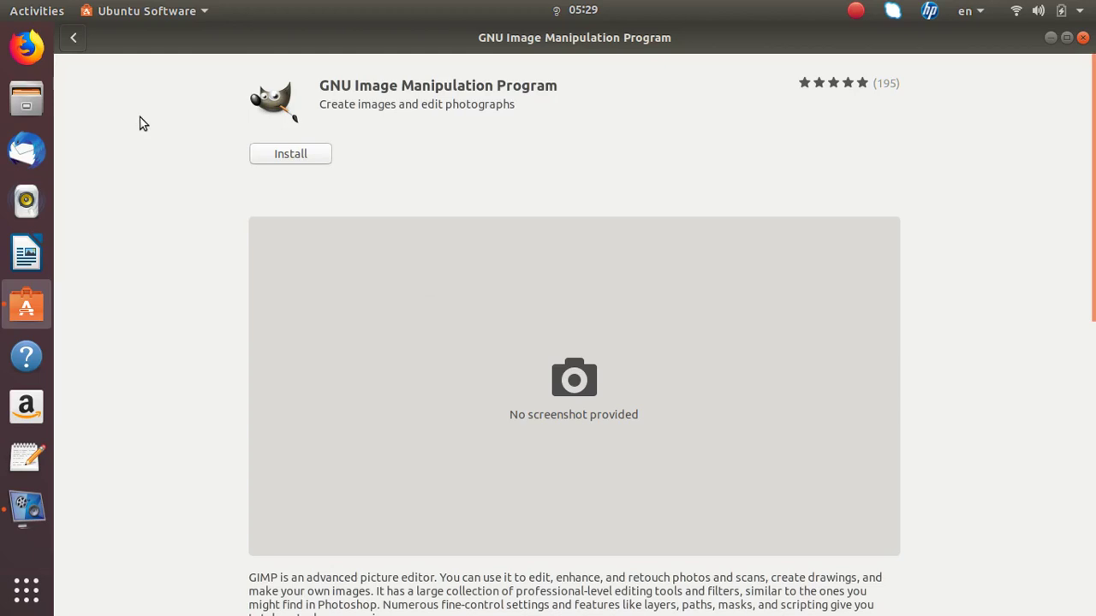
click(74, 38)
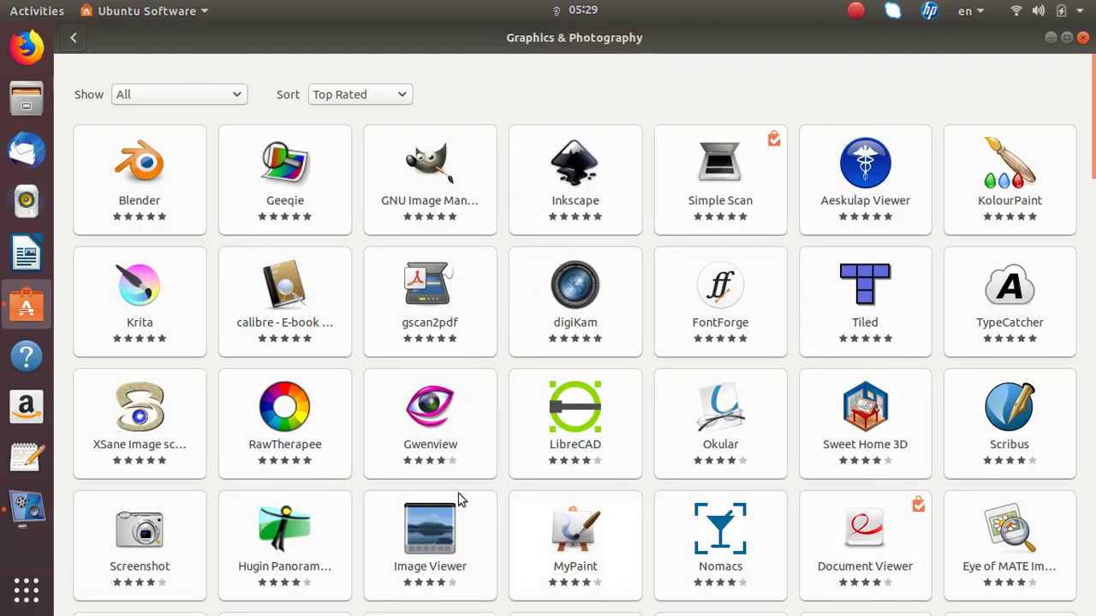
- View the Blender page and the Inkscape page, returning to the Graphics & Photography list after each
click(139, 182)
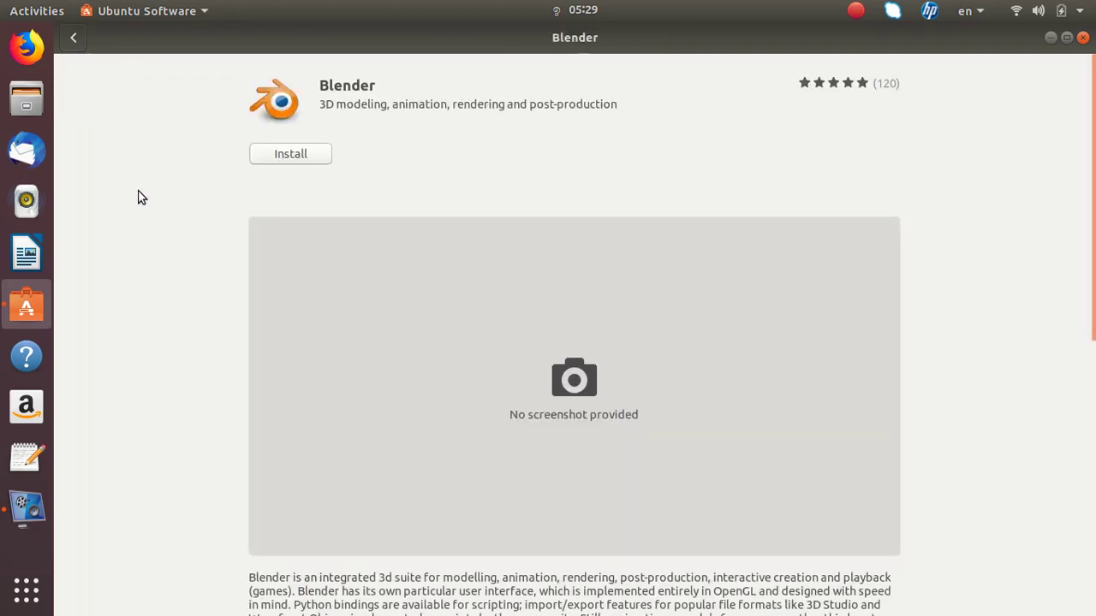
click(74, 37)
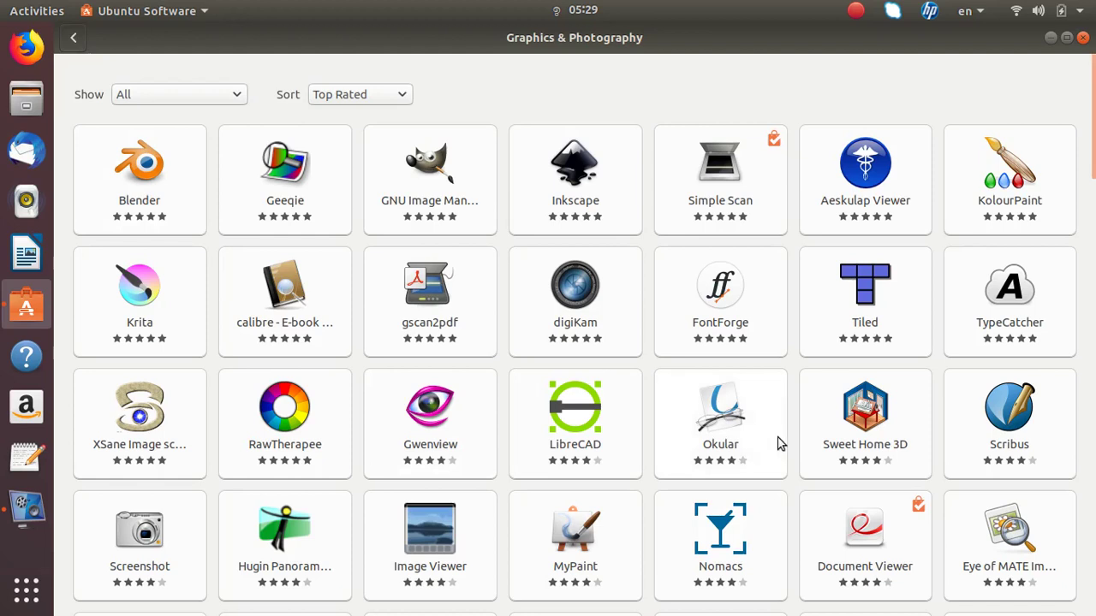
scroll(803, 371, down, 3)
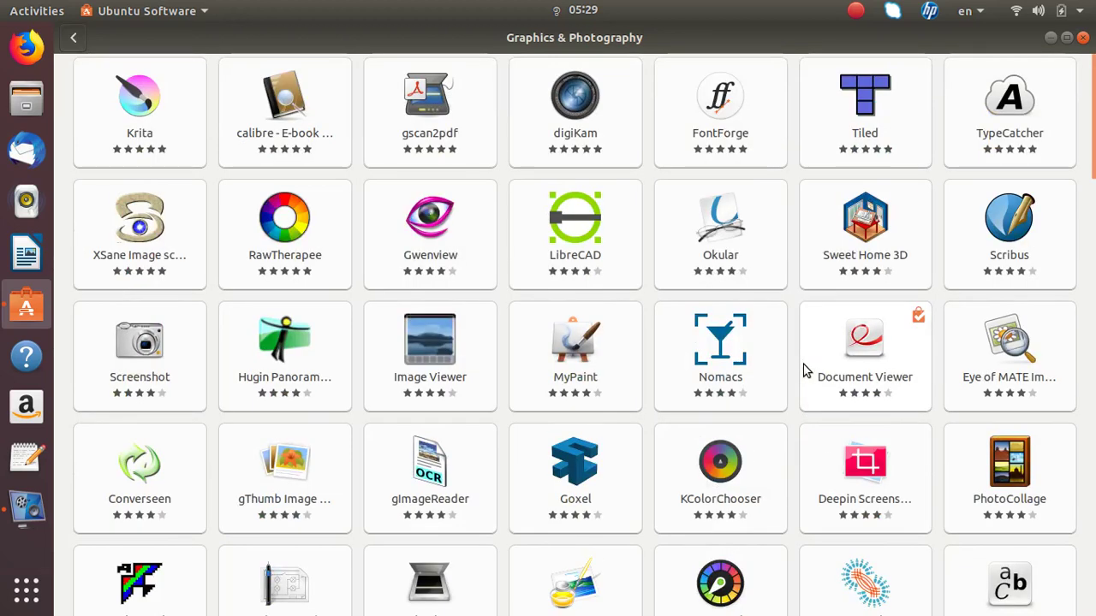
scroll(803, 381, up, 3)
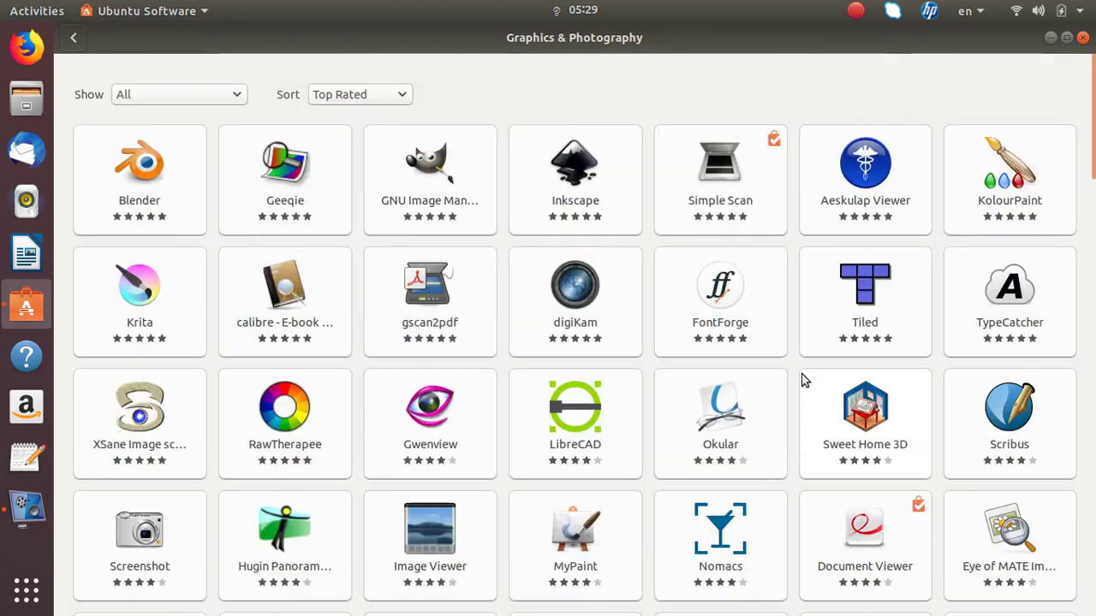
click(572, 166)
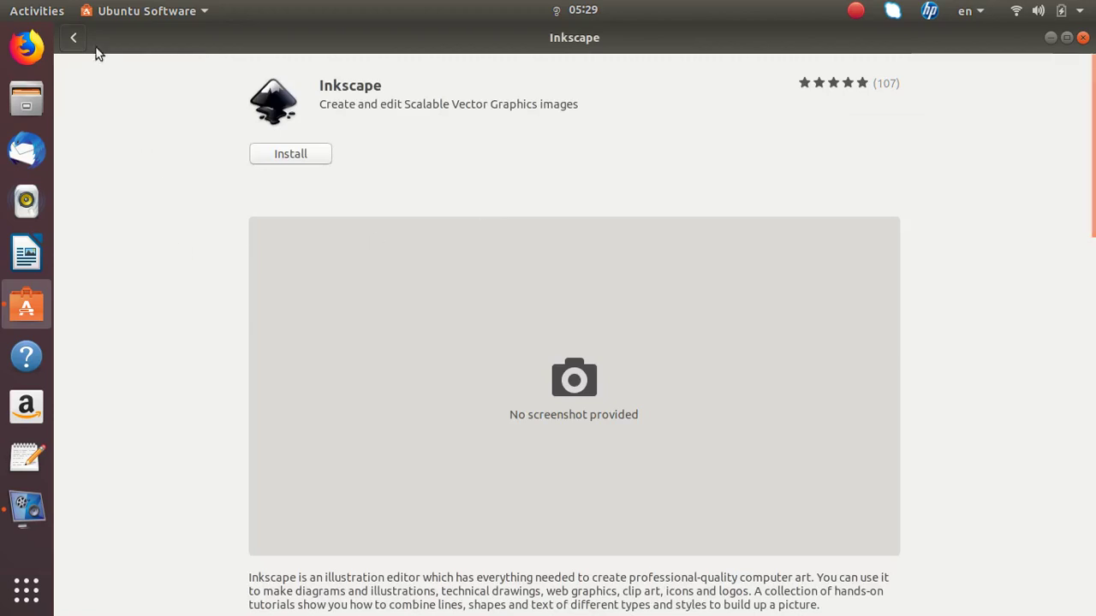
click(74, 40)
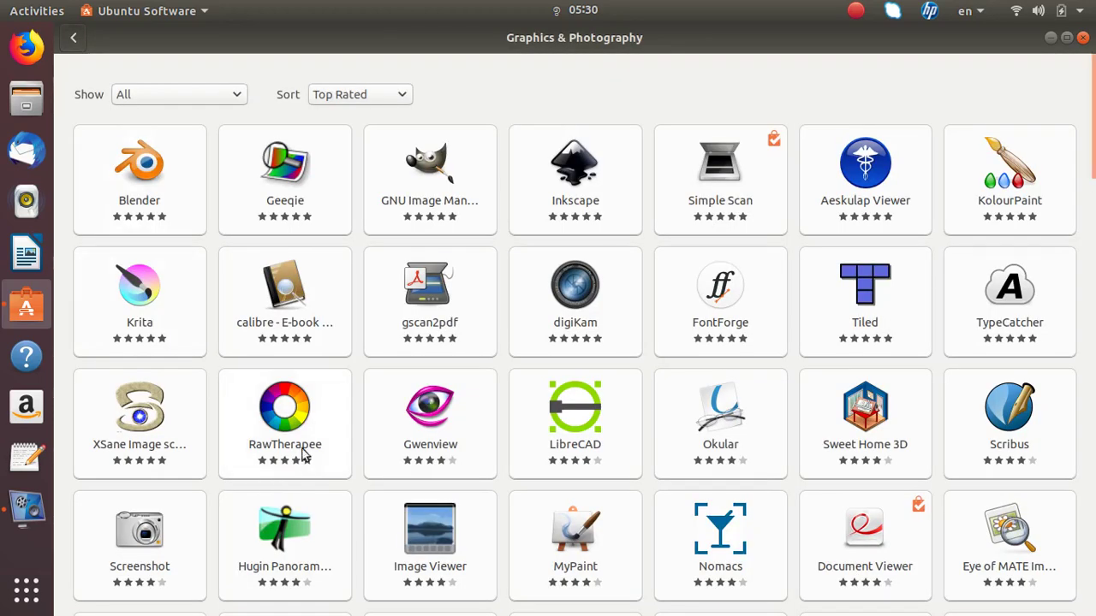
- Open the Screenshot application's page in Graphics & Photography and read its description, details, ratings and user reviews
scroll(388, 396, down, 1)
scroll(387, 396, down, 3)
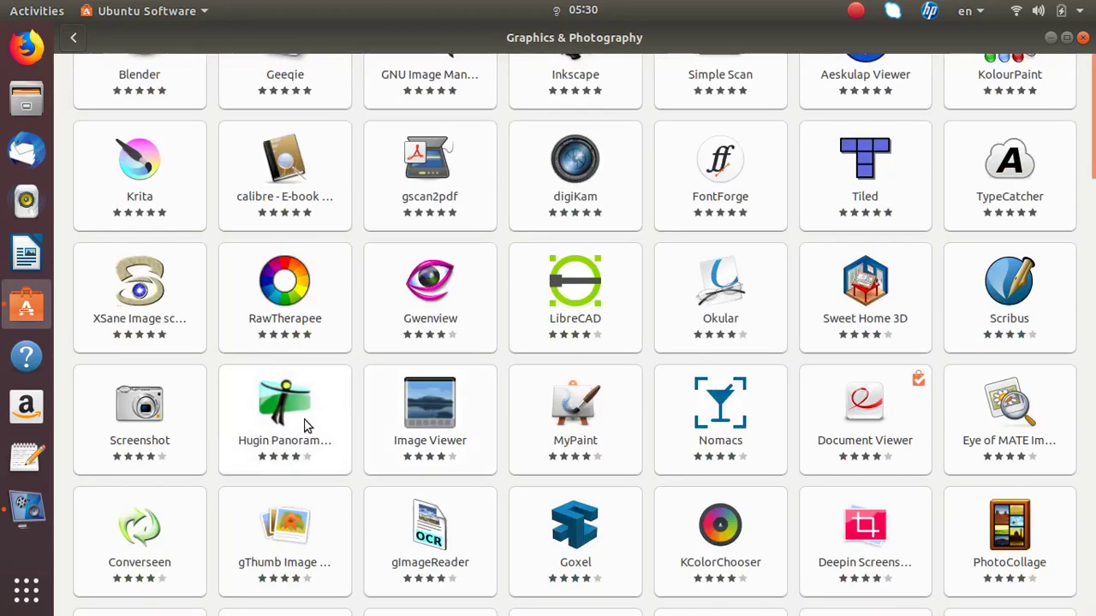
click(144, 413)
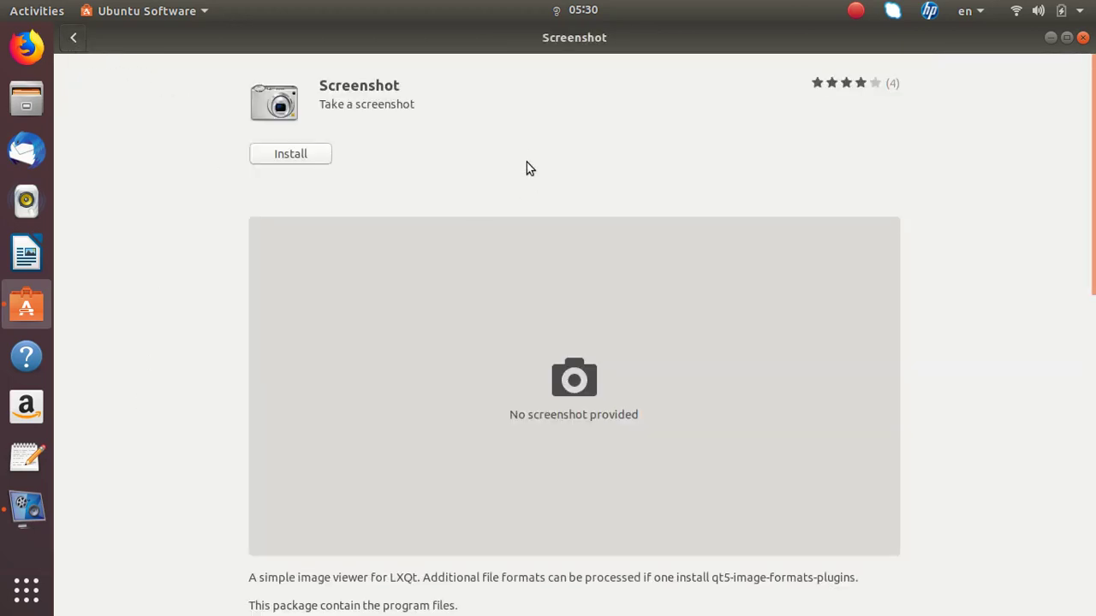
scroll(558, 443, down, 5)
scroll(558, 443, up, 3)
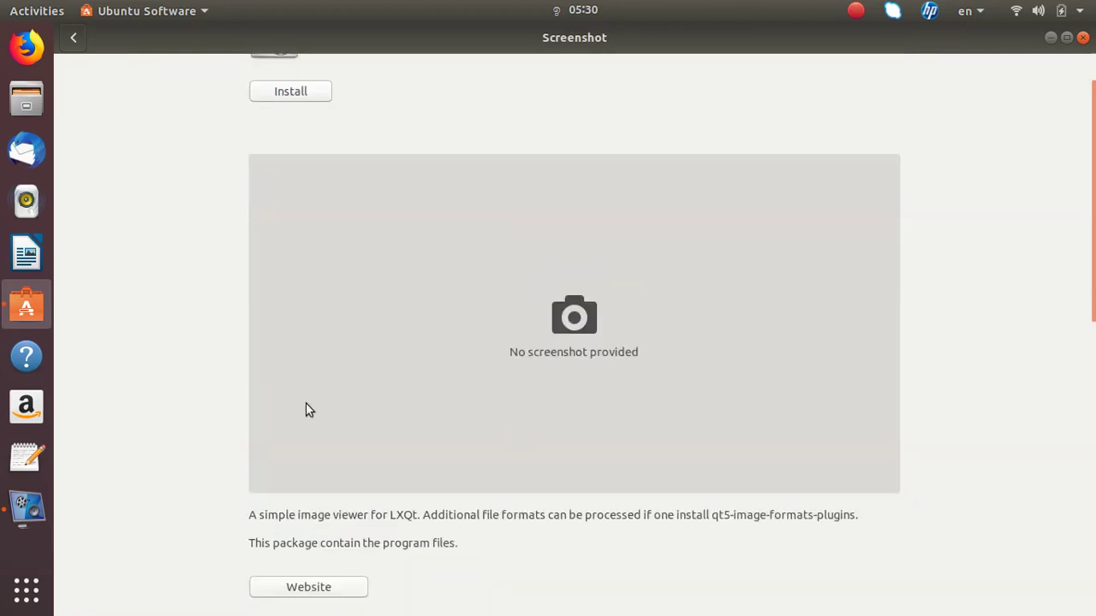
scroll(655, 243, down, 10)
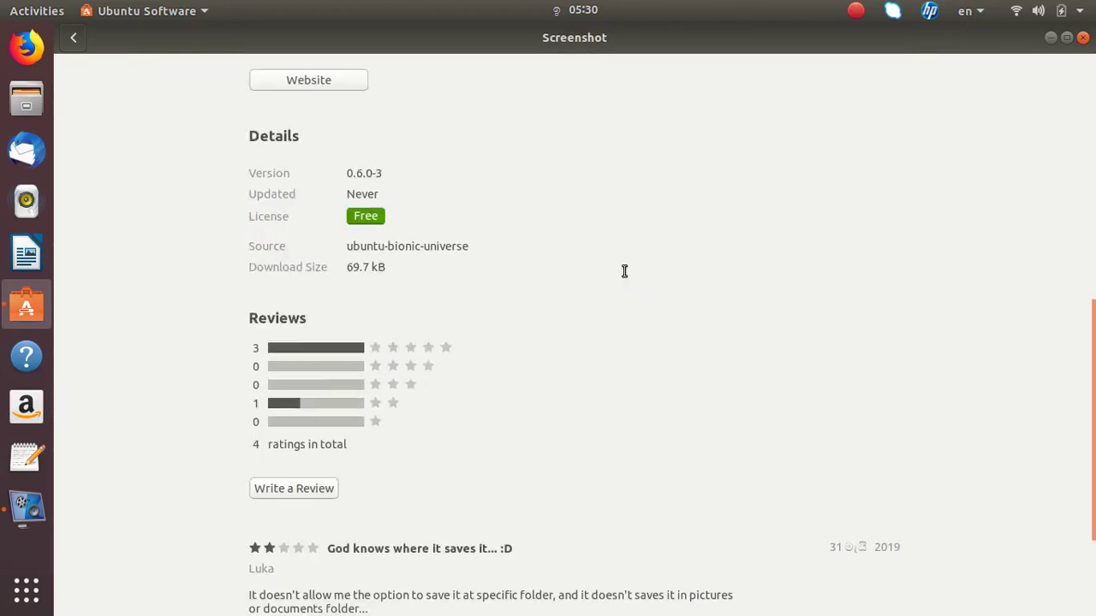
scroll(622, 280, up, 4)
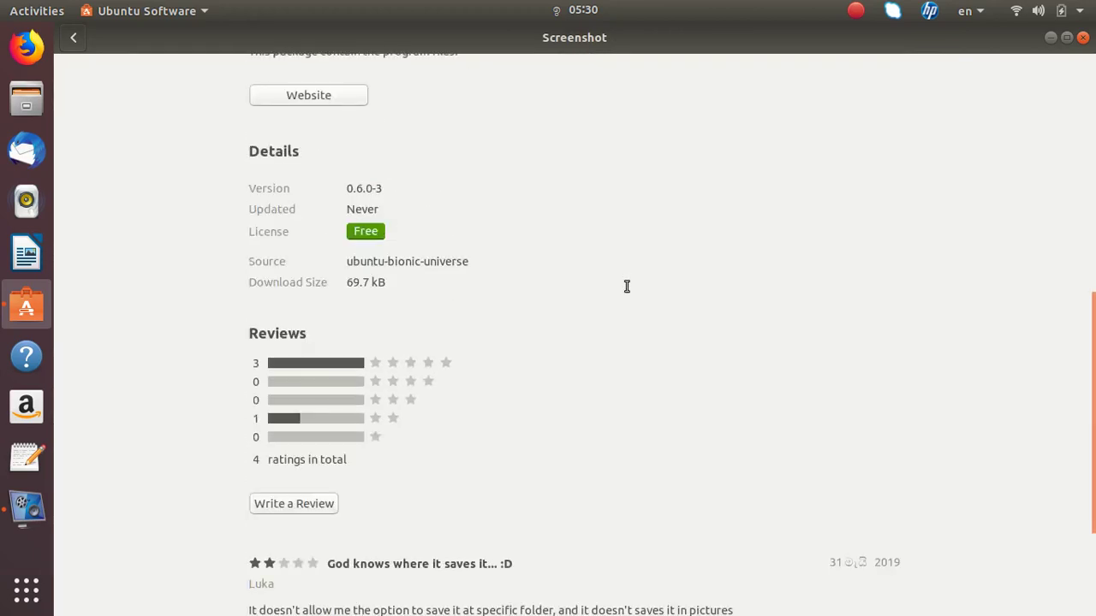
scroll(626, 286, down, 4)
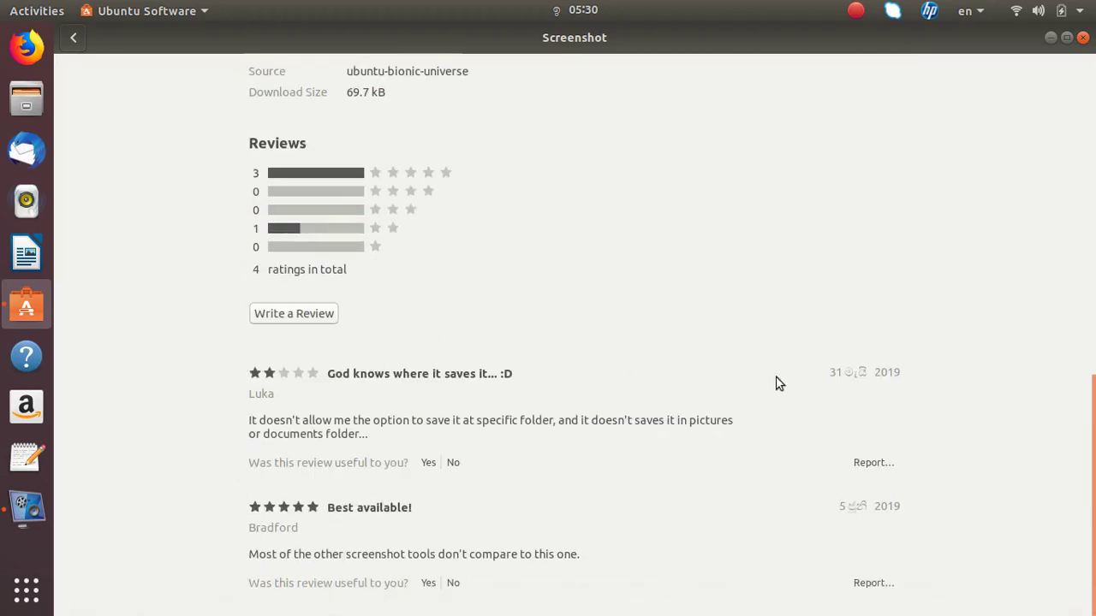
scroll(500, 314, up, 3)
scroll(500, 308, up, 1)
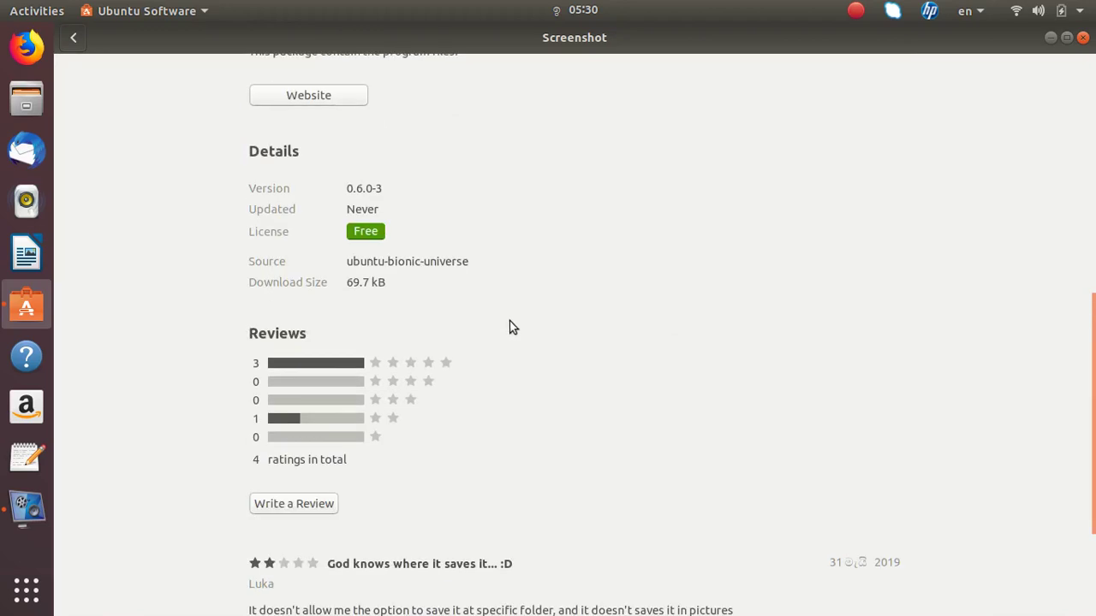
scroll(508, 326, down, 4)
scroll(510, 328, up, 10)
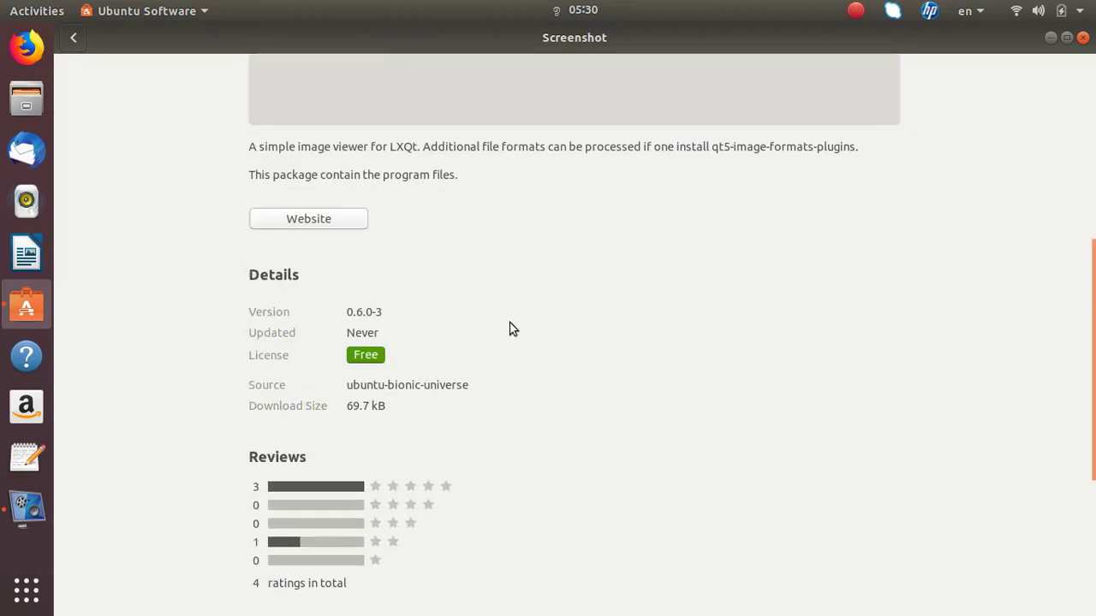
- Review the Screenshot application's package details, star ratings and written user reviews once more, from the reviews back up to its header
scroll(503, 332, down, 10)
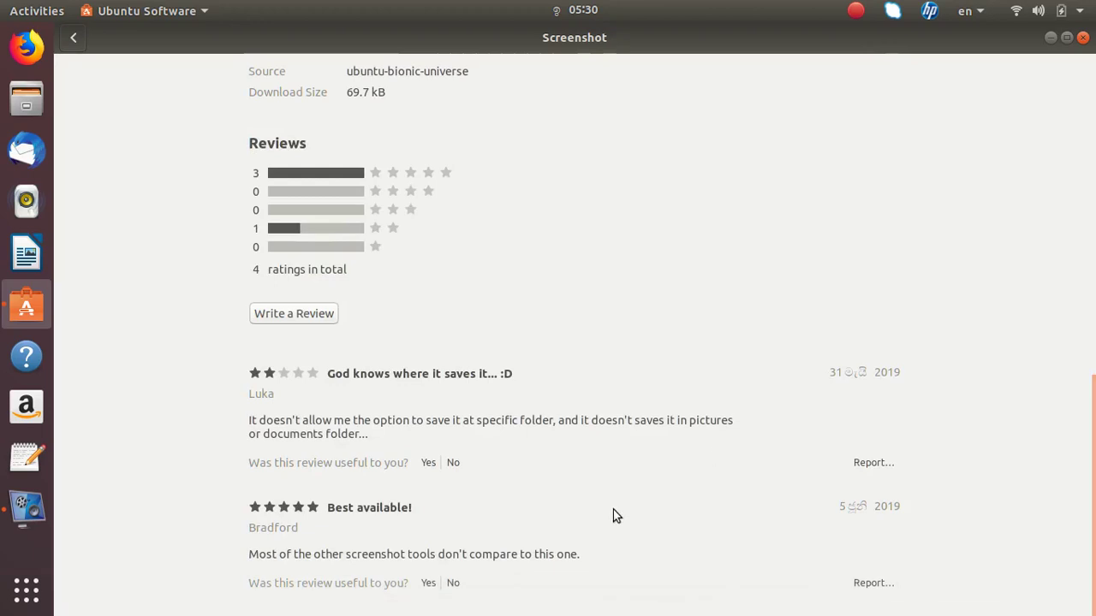
scroll(611, 470, up, 8)
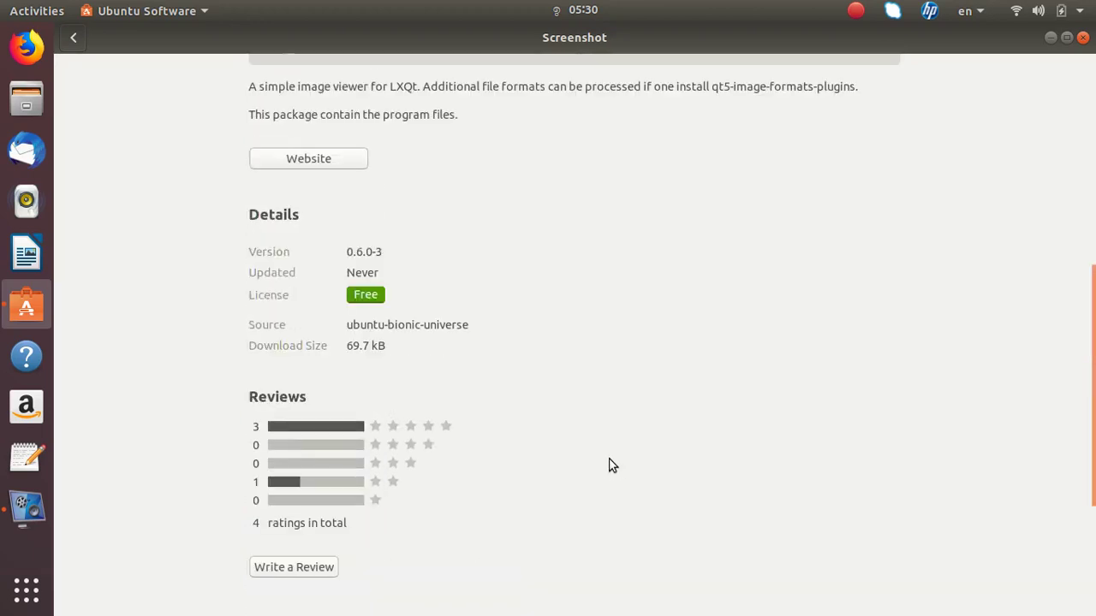
scroll(607, 428, down, 5)
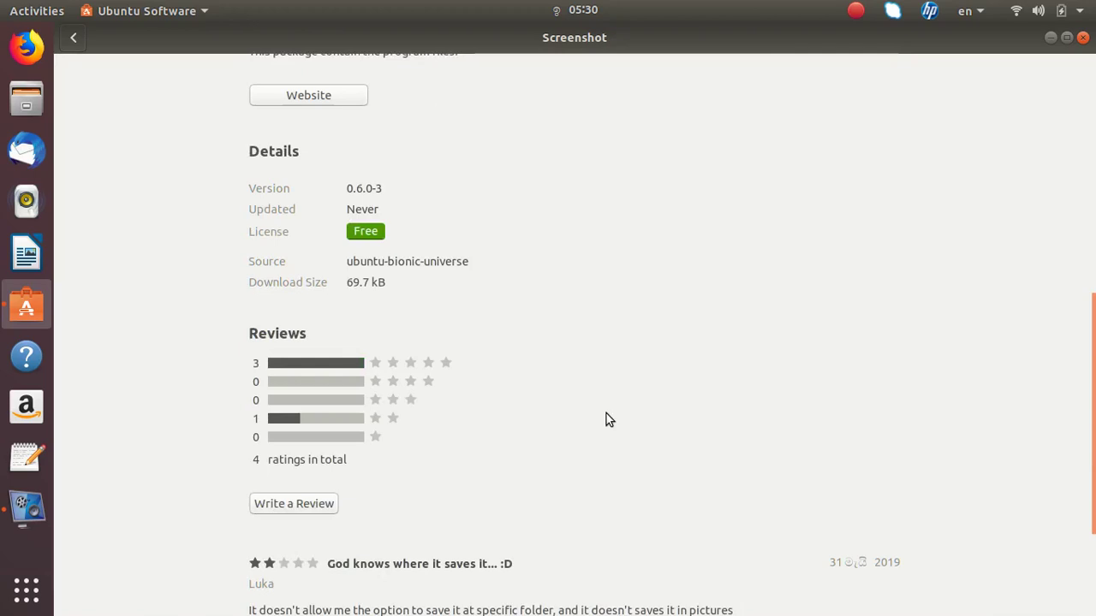
scroll(606, 418, up, 4)
scroll(605, 424, up, 3)
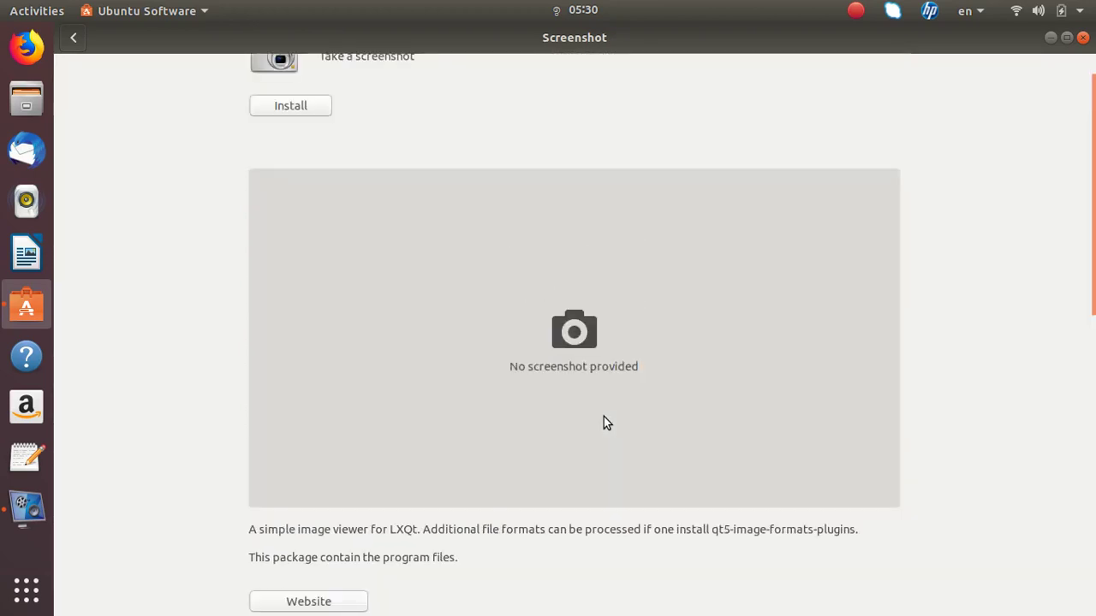
scroll(604, 420, down, 7)
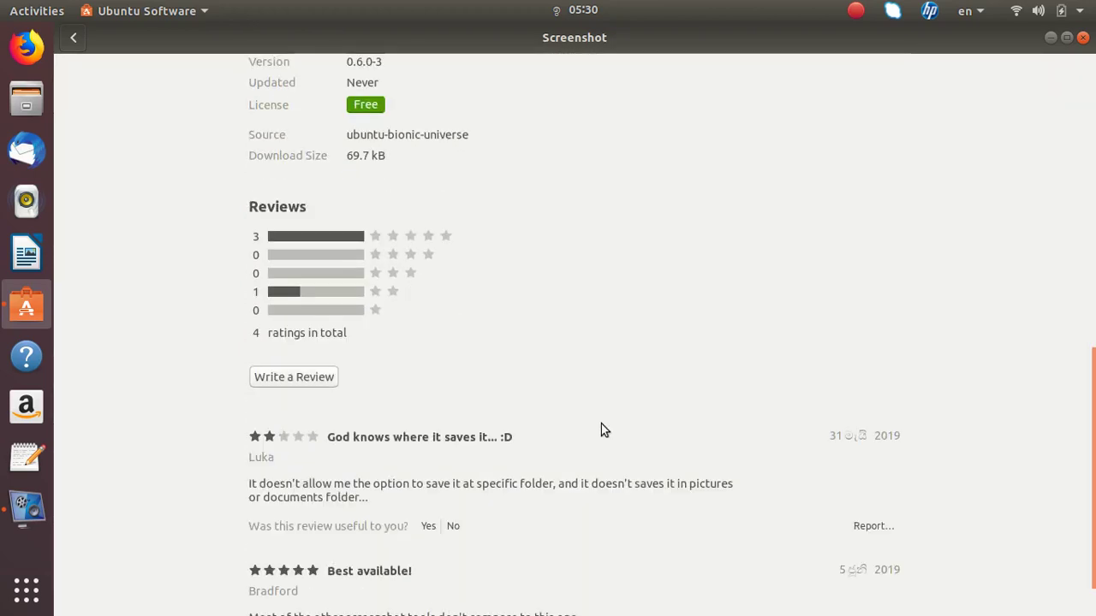
scroll(601, 420, down, 2)
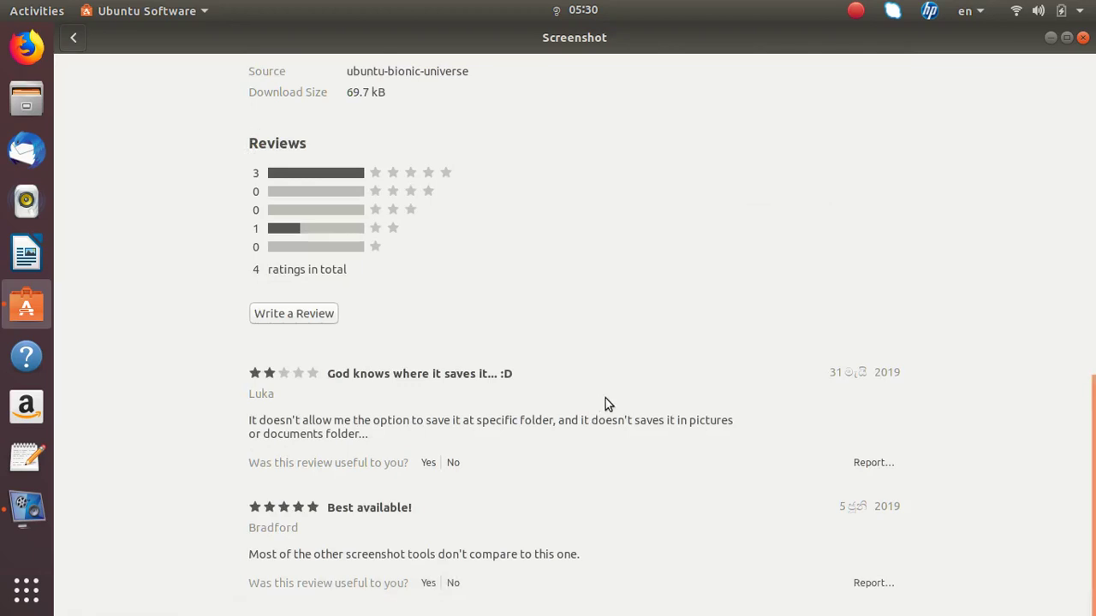
scroll(606, 403, up, 2)
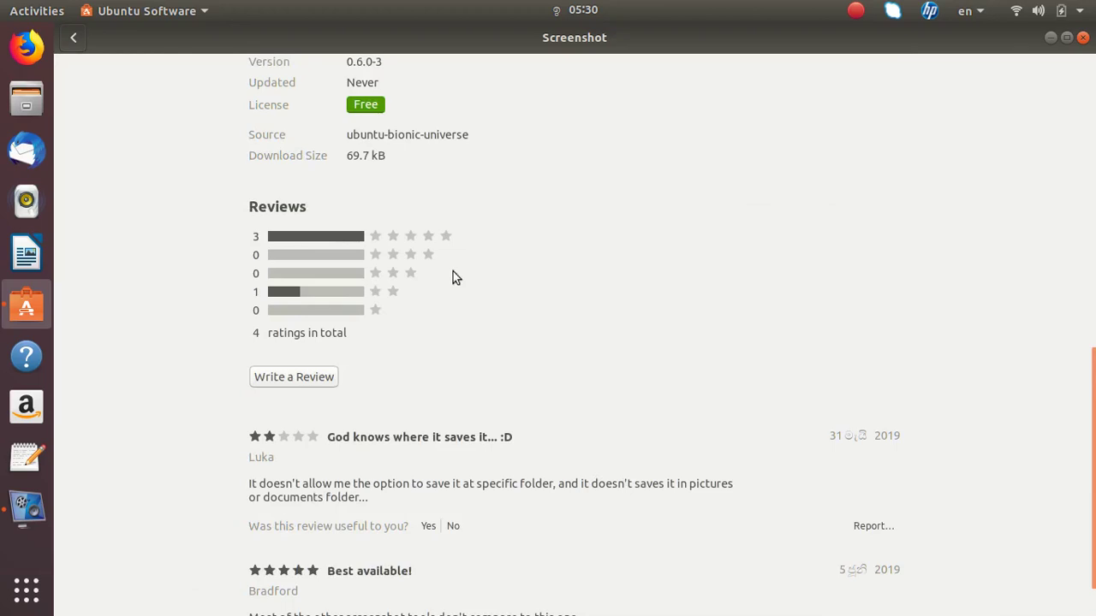
scroll(619, 323, up, 20)
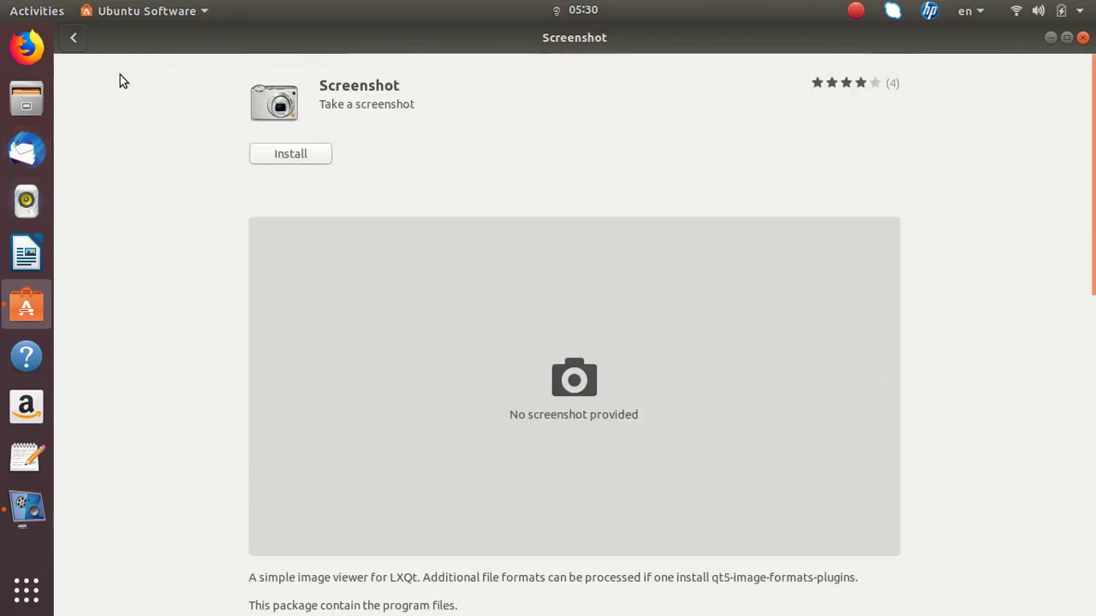
scroll(303, 293, down, 5)
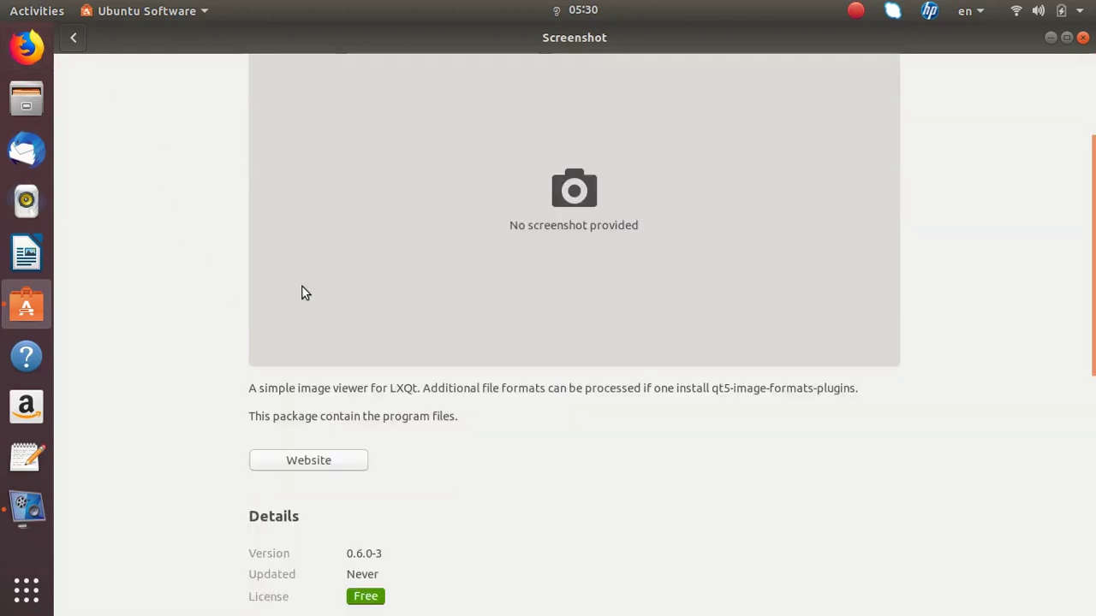
scroll(290, 291, up, 5)
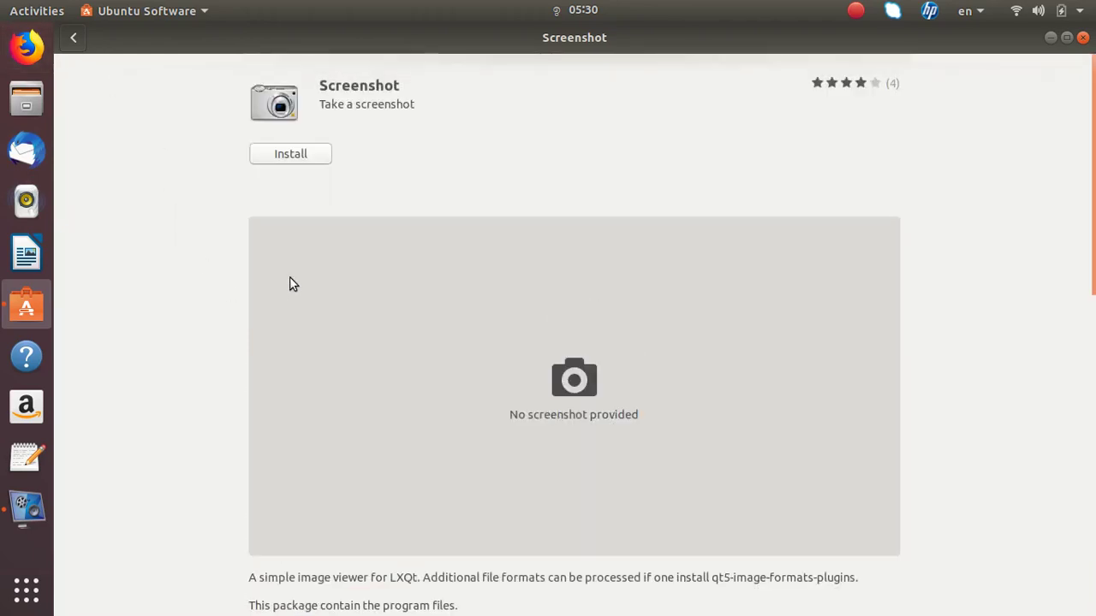
- Leave the Screenshot page and the Graphics & Photography category to return to the overview of all applications
click(73, 39)
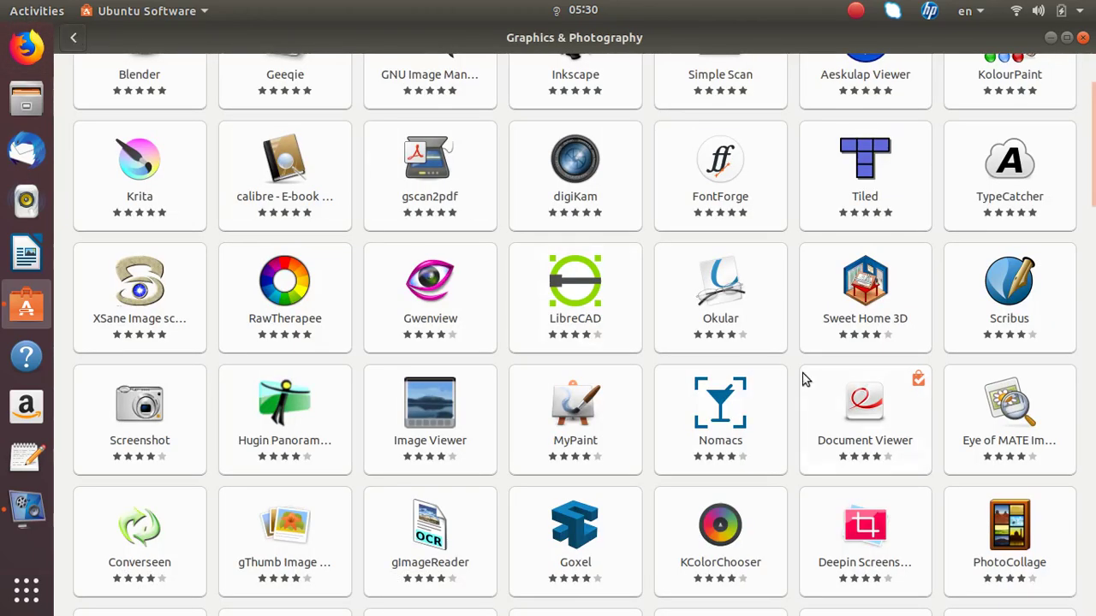
scroll(801, 376, up, 3)
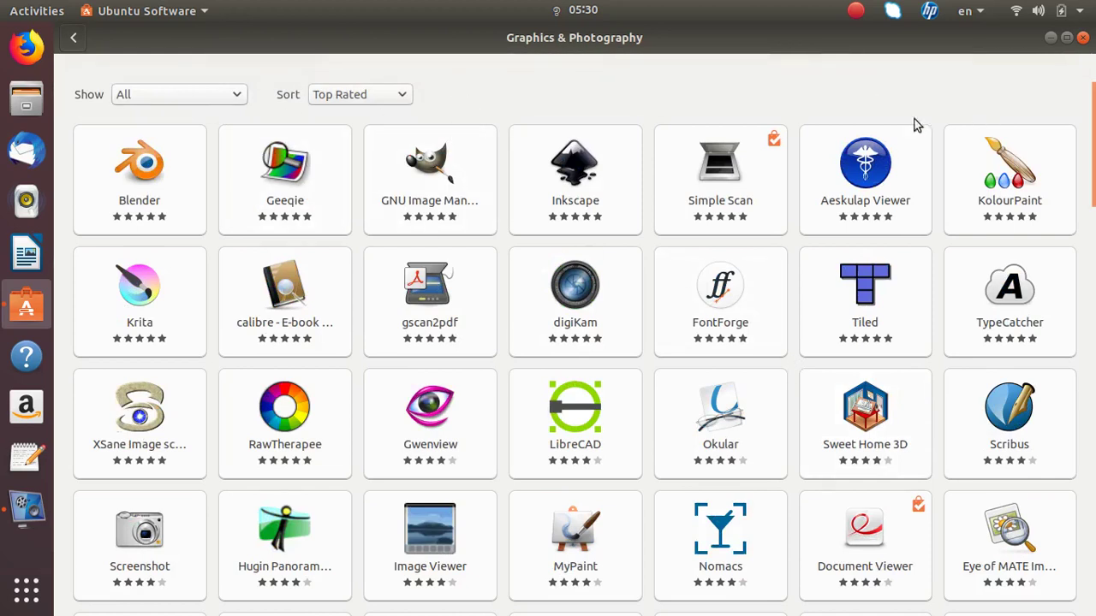
click(73, 39)
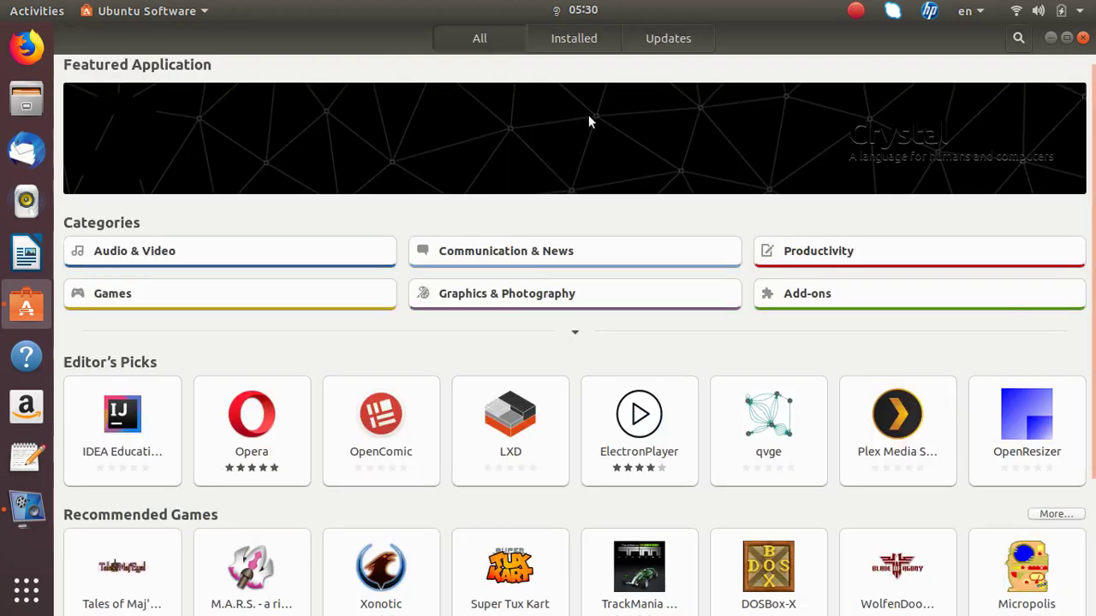
- Search all applications for the copied name OpenShot and open the OpenShot Video Editor page
click(1018, 38)
right_click(446, 72)
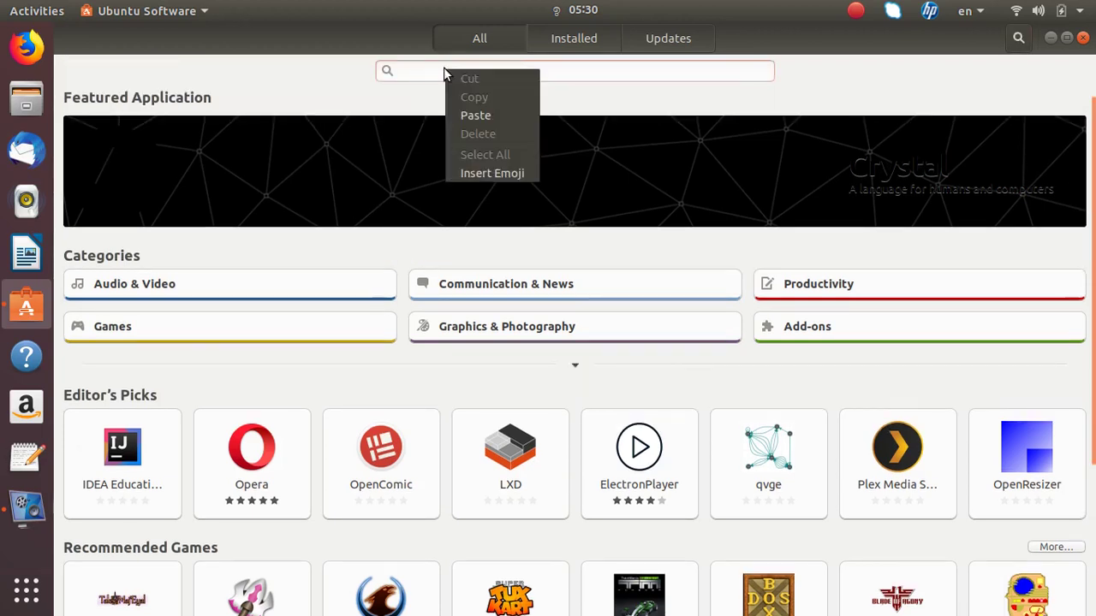
click(486, 117)
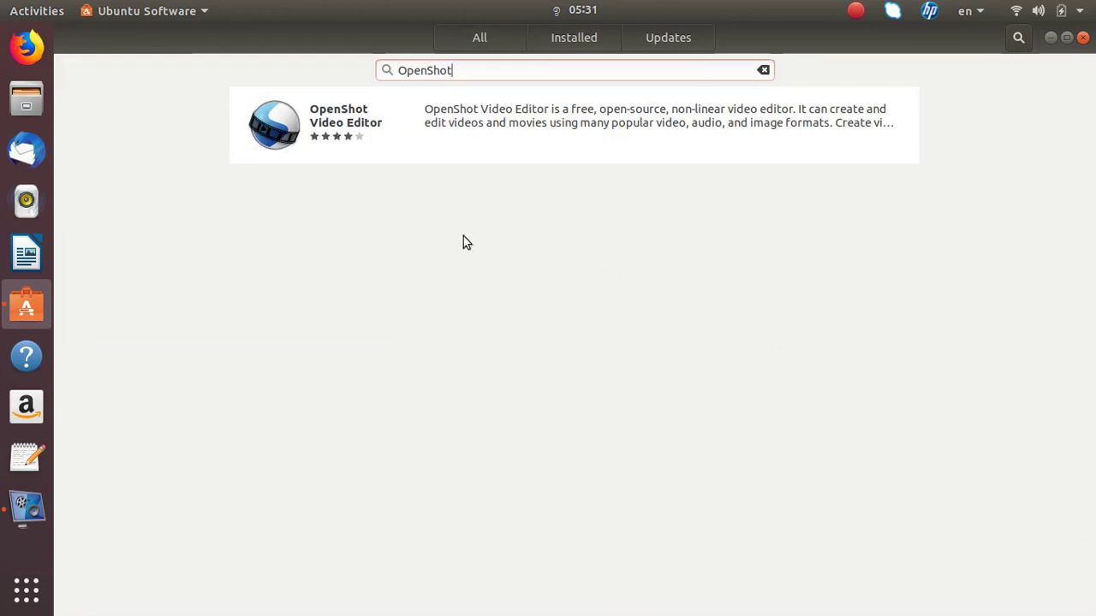
click(345, 122)
- Read the OpenShot Video Editor's description, feature list, details, ratings and user reviews
scroll(680, 281, down, 5)
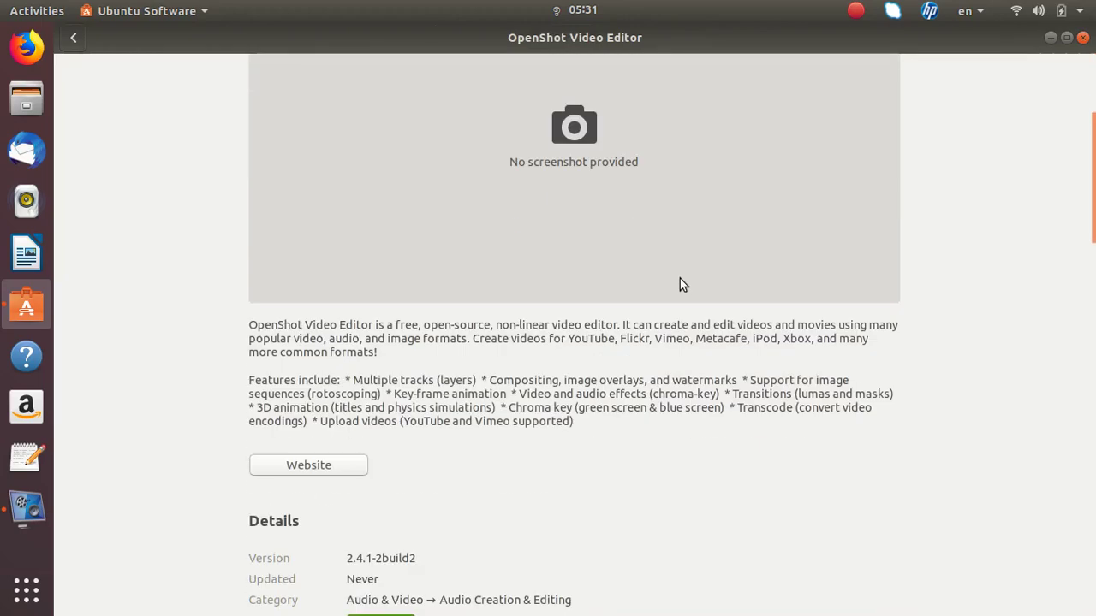
scroll(672, 304, up, 5)
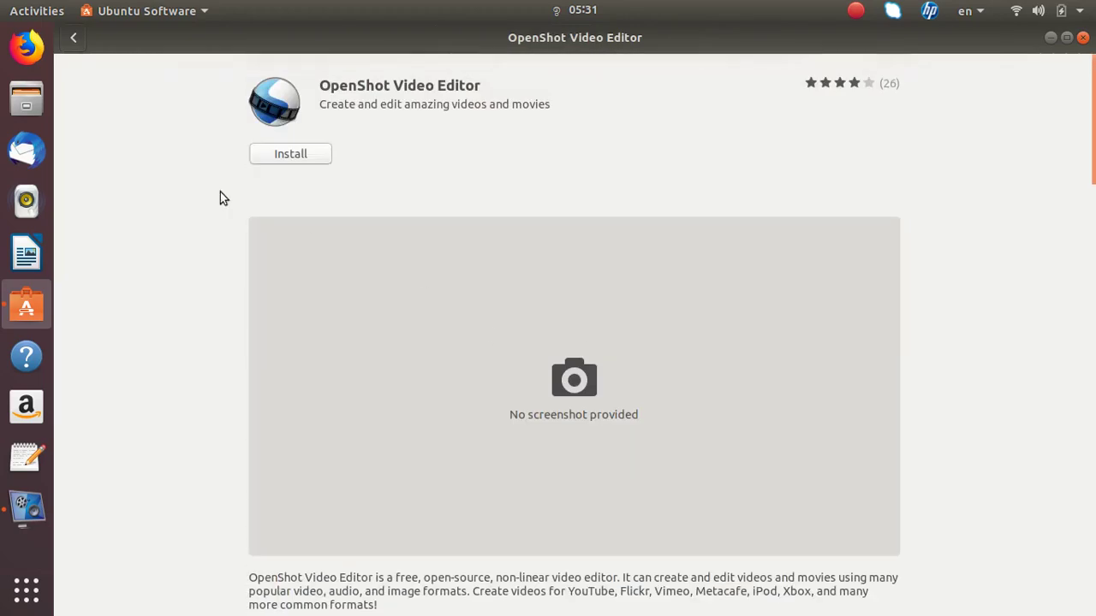
scroll(331, 185, down, 10)
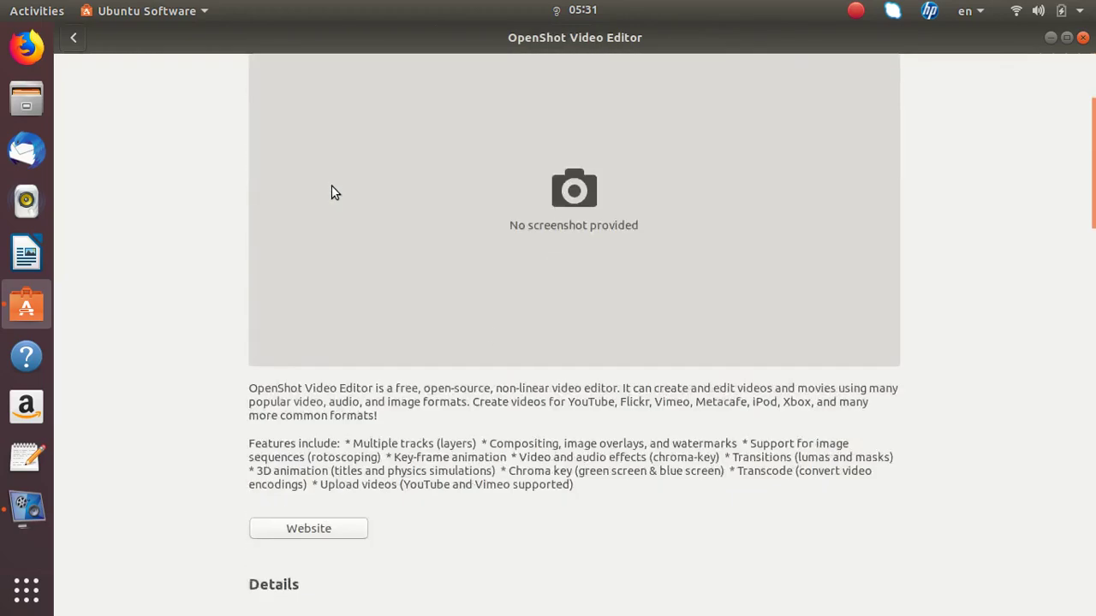
scroll(383, 275, down, 10)
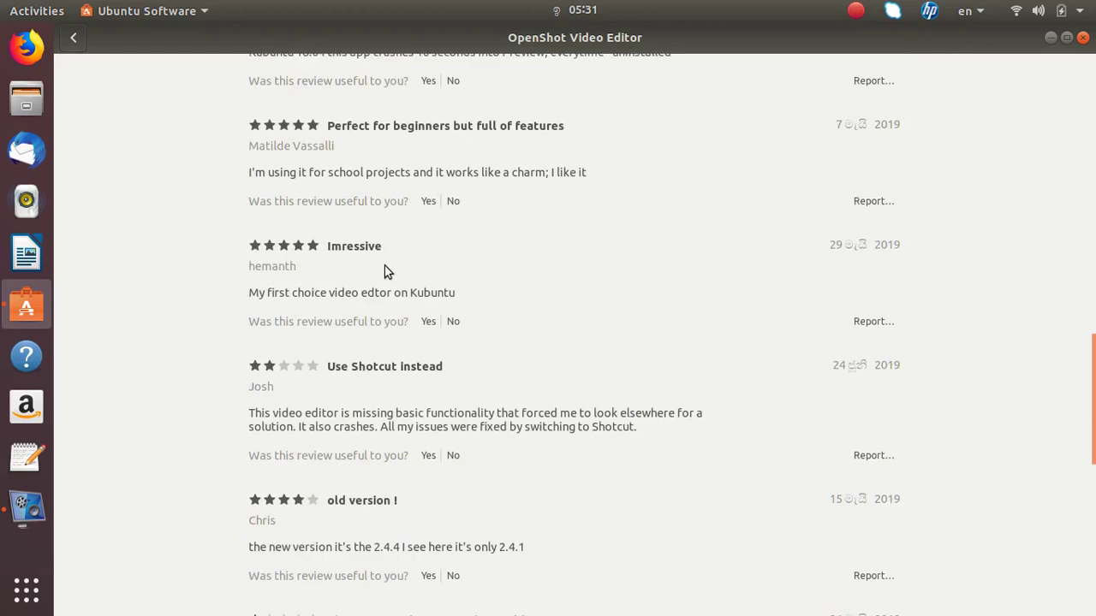
scroll(386, 278, down, 5)
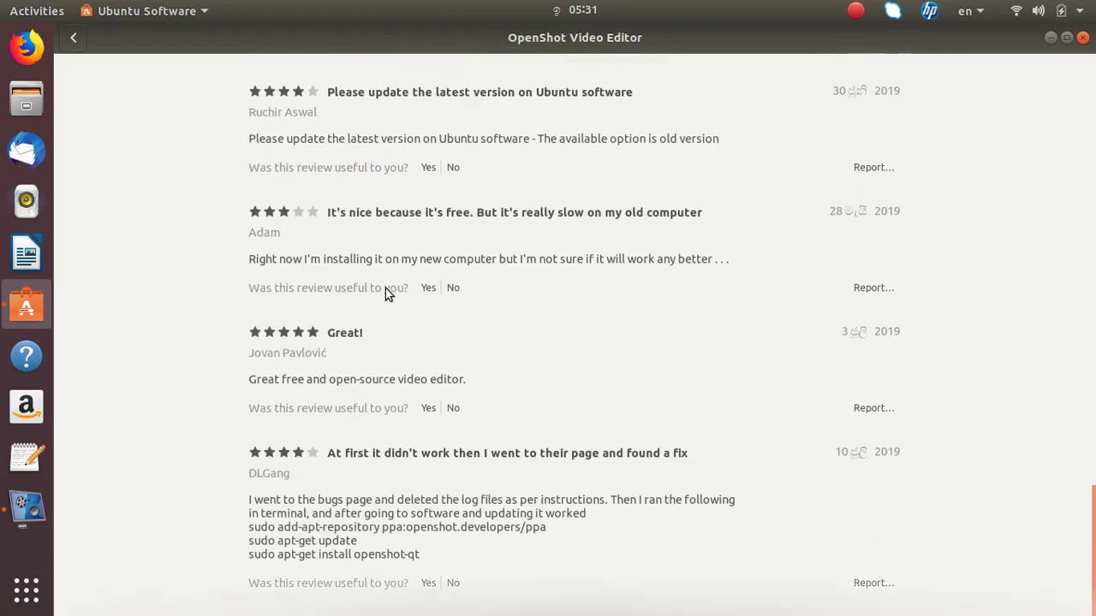
scroll(386, 288, up, 20)
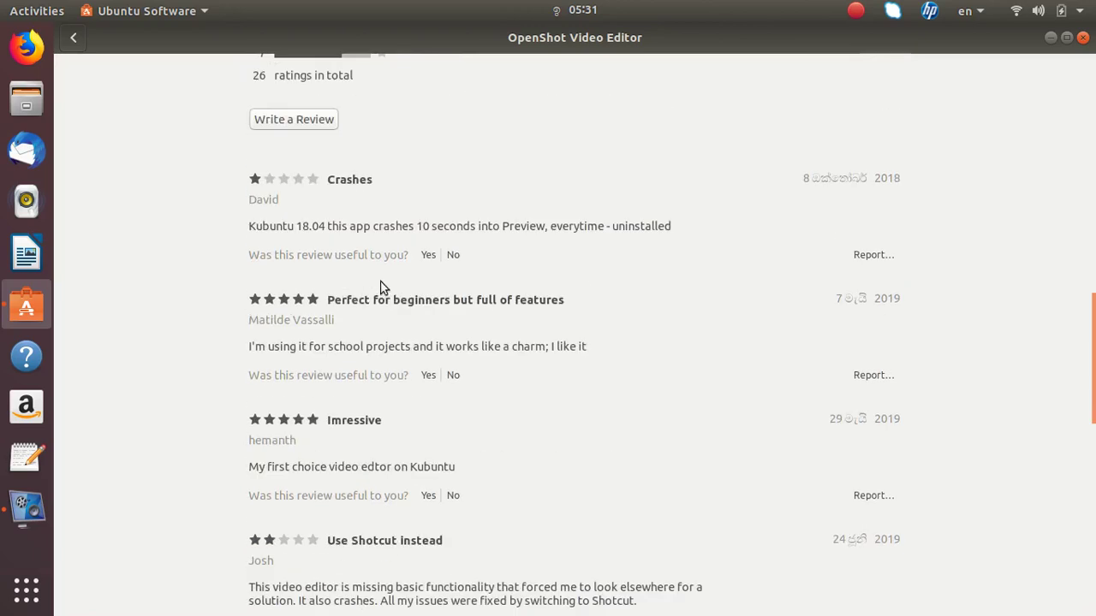
scroll(385, 288, up, 1)
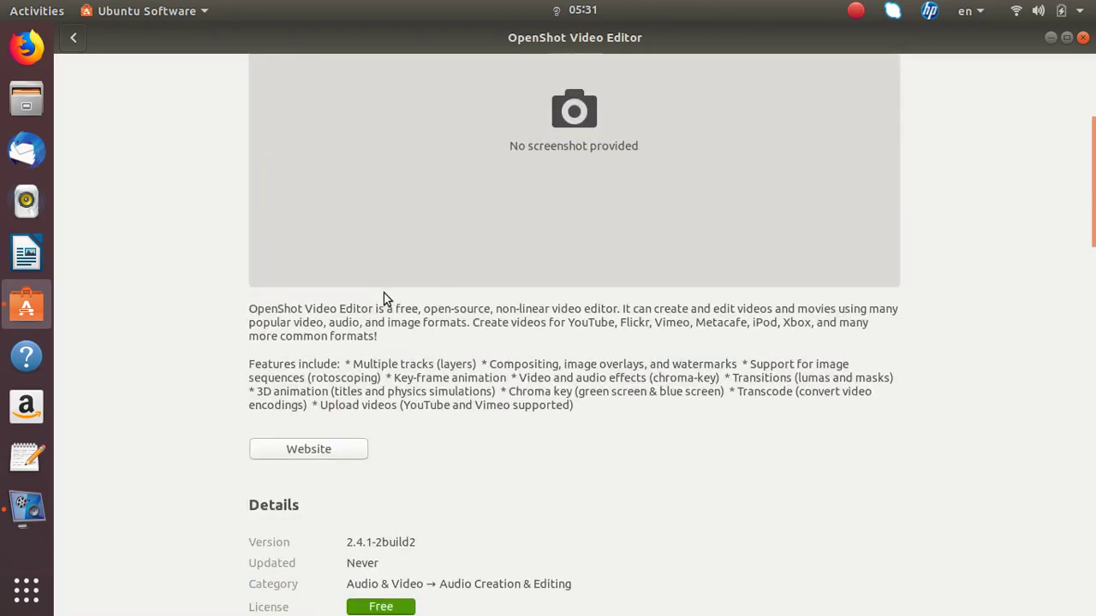
scroll(382, 287, up, 4)
scroll(342, 283, down, 5)
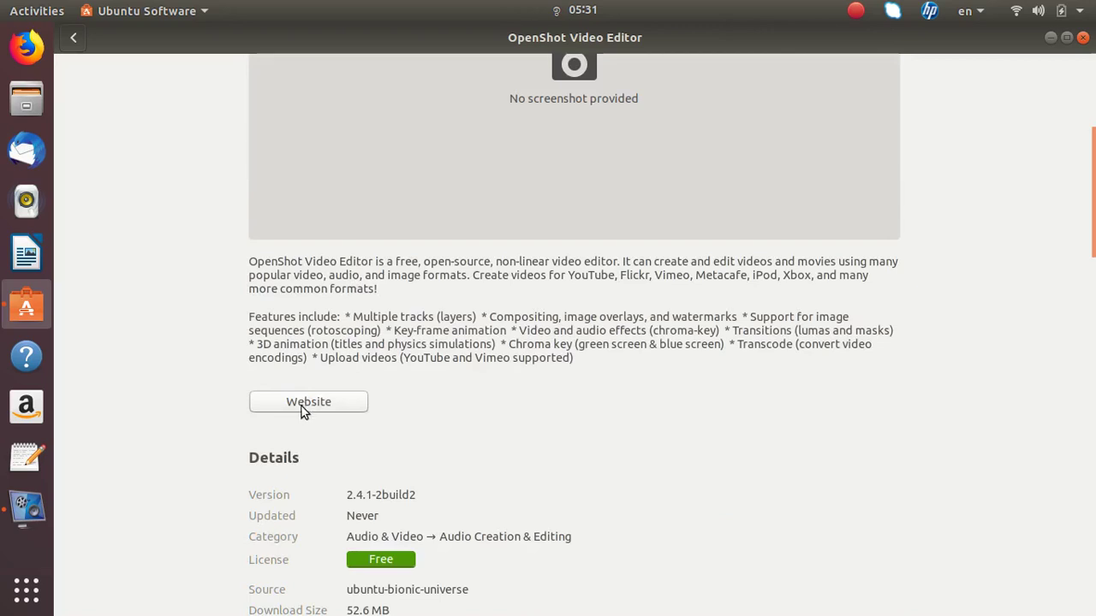
scroll(302, 411, up, 5)
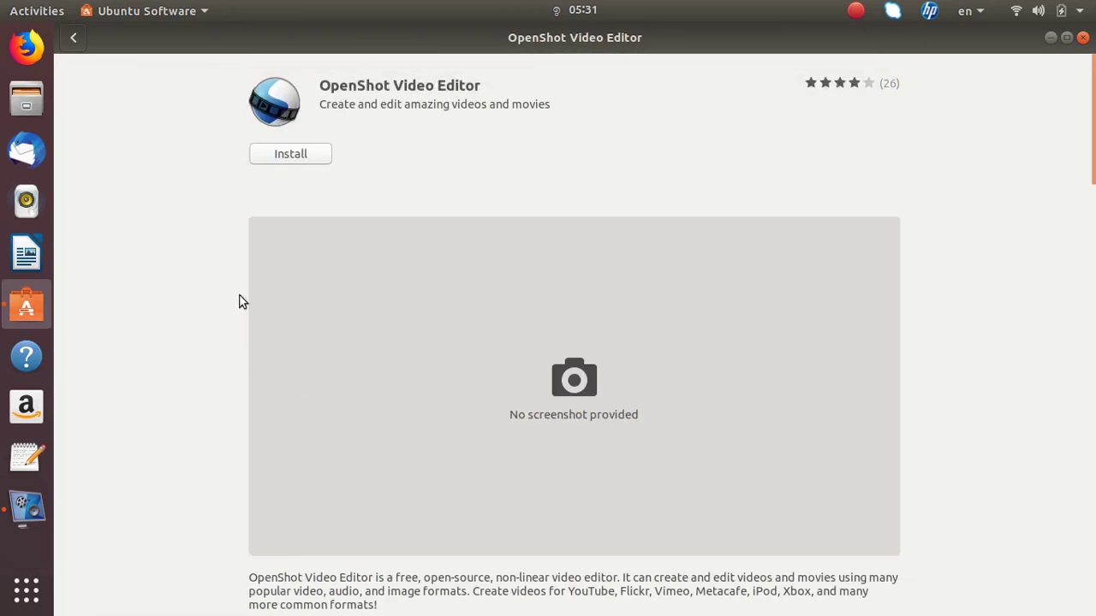
- Install OpenShot Video Editor, authenticate with the account password, and check the installation progress
click(277, 157)
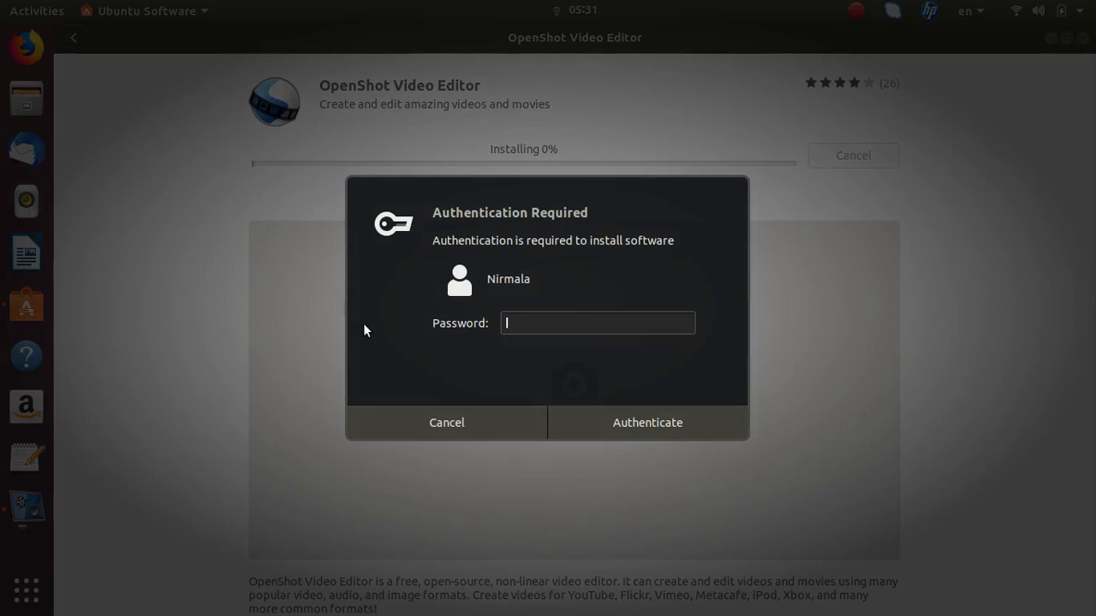
text(***********)
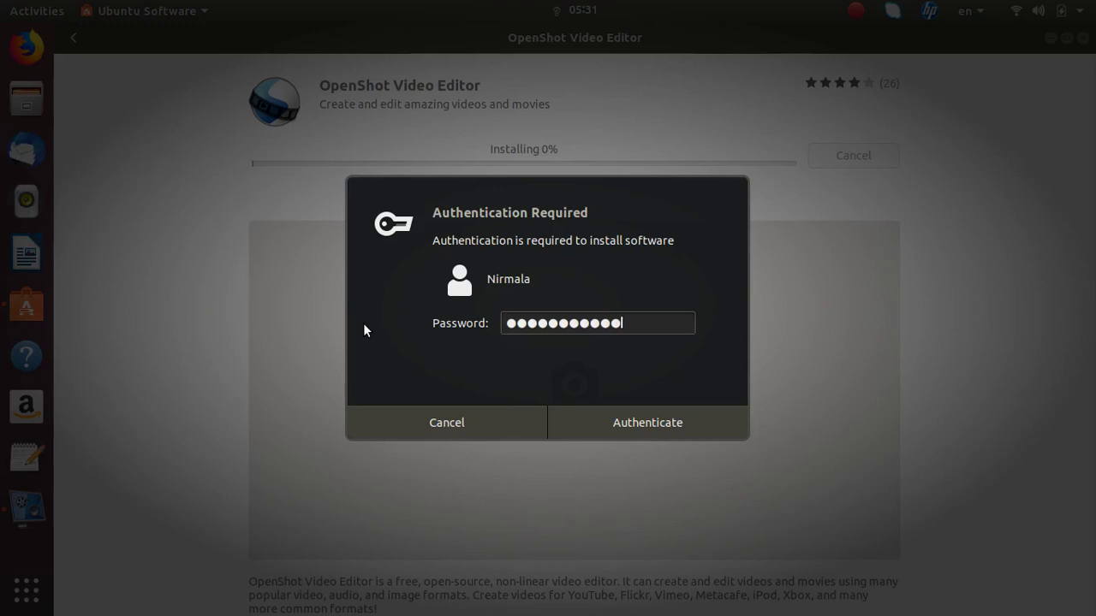
click(637, 423)
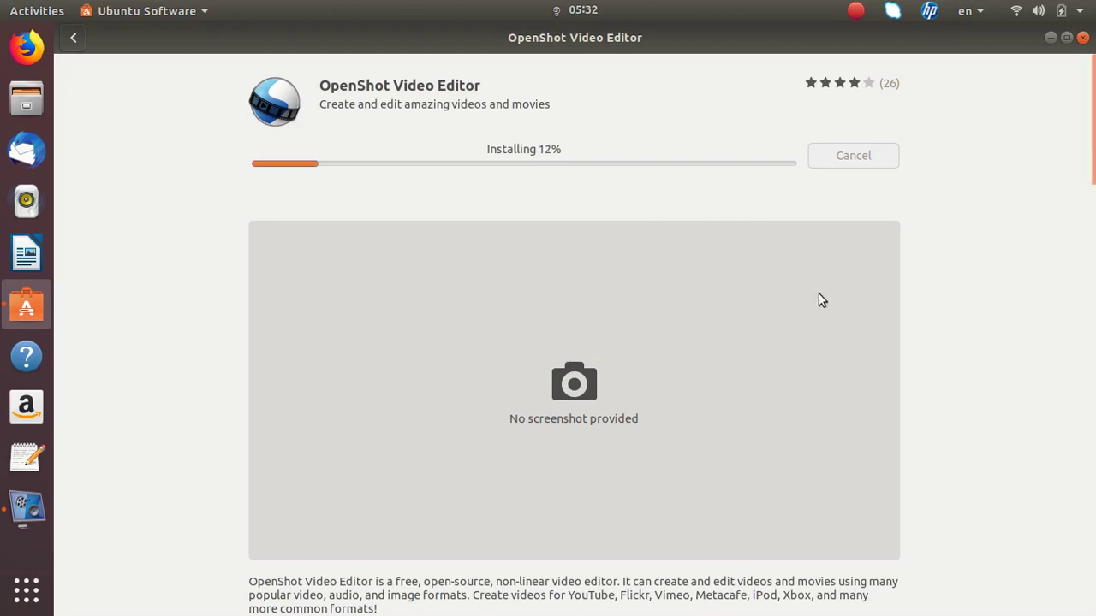
scroll(1061, 237, down, 10)
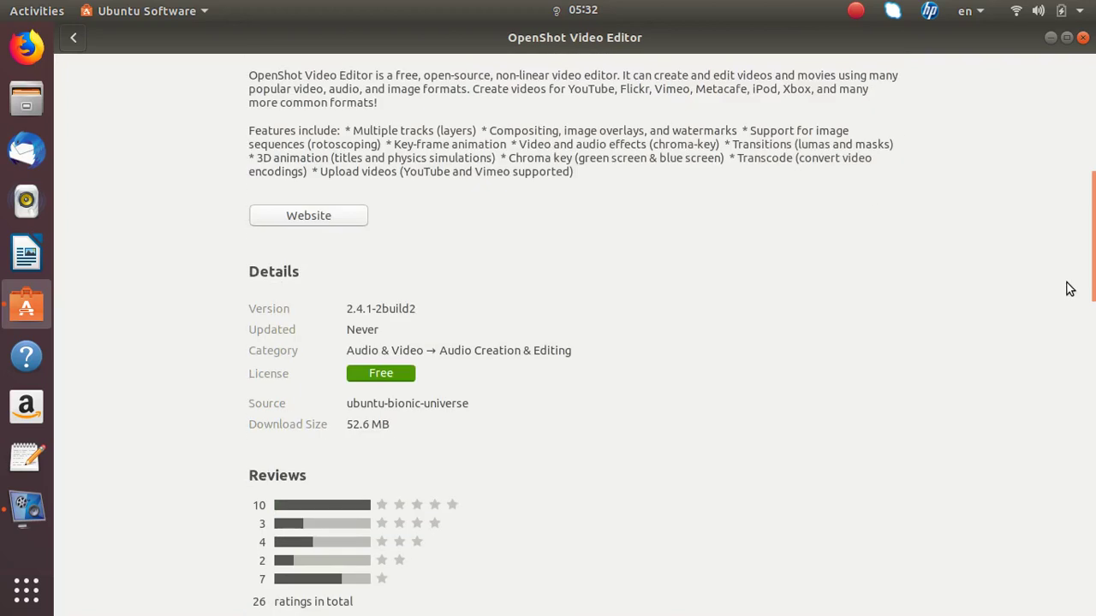
scroll(1069, 287, up, 10)
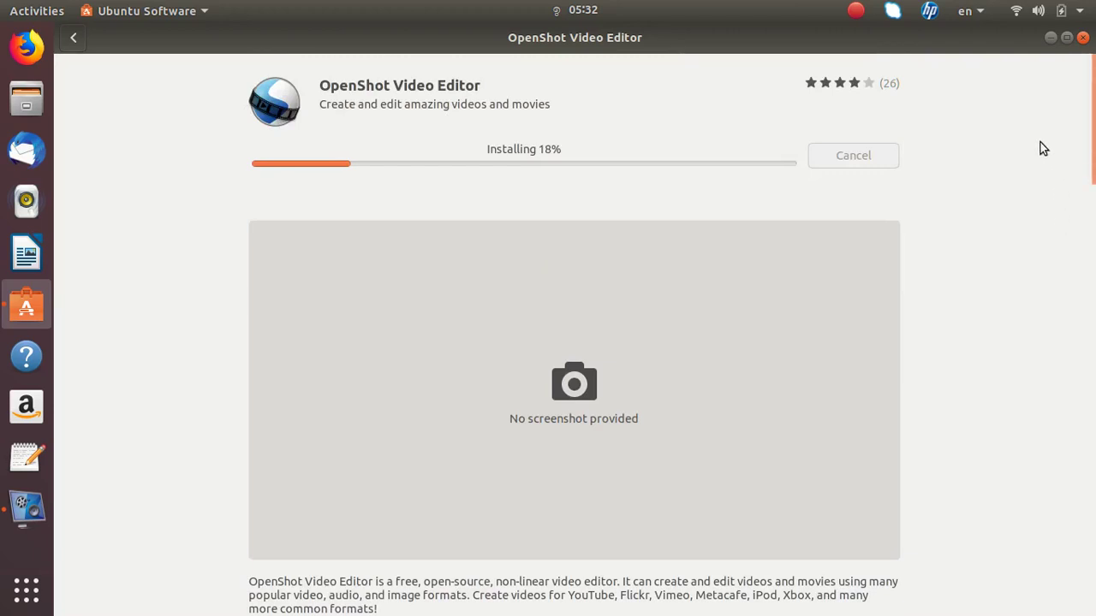
- Minimize the Ubuntu Software window and open the vokoscreen recorder's menu
click(1049, 37)
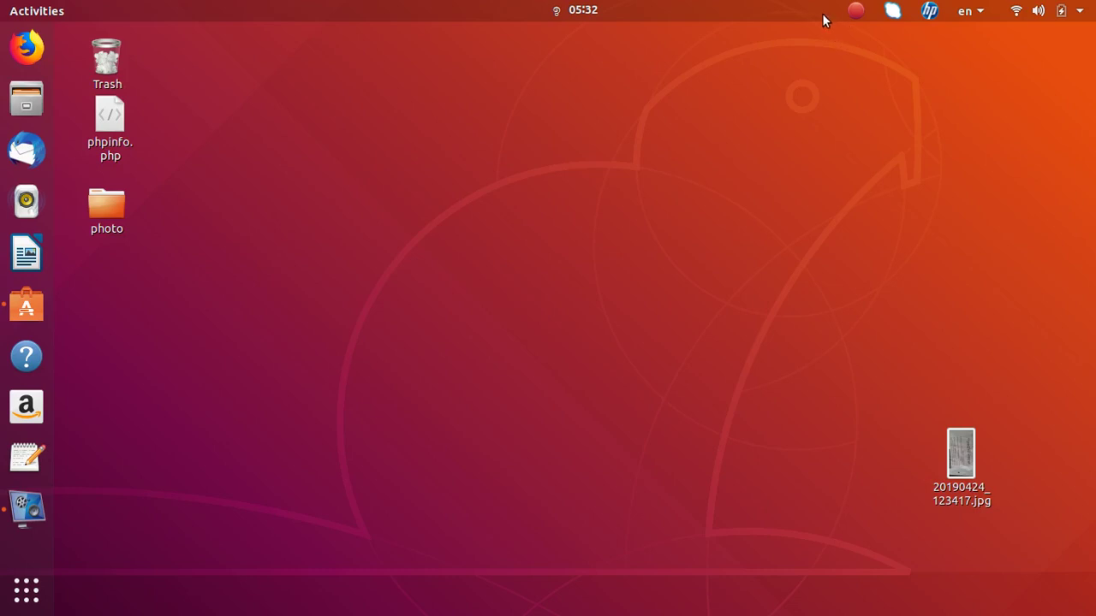
click(855, 12)
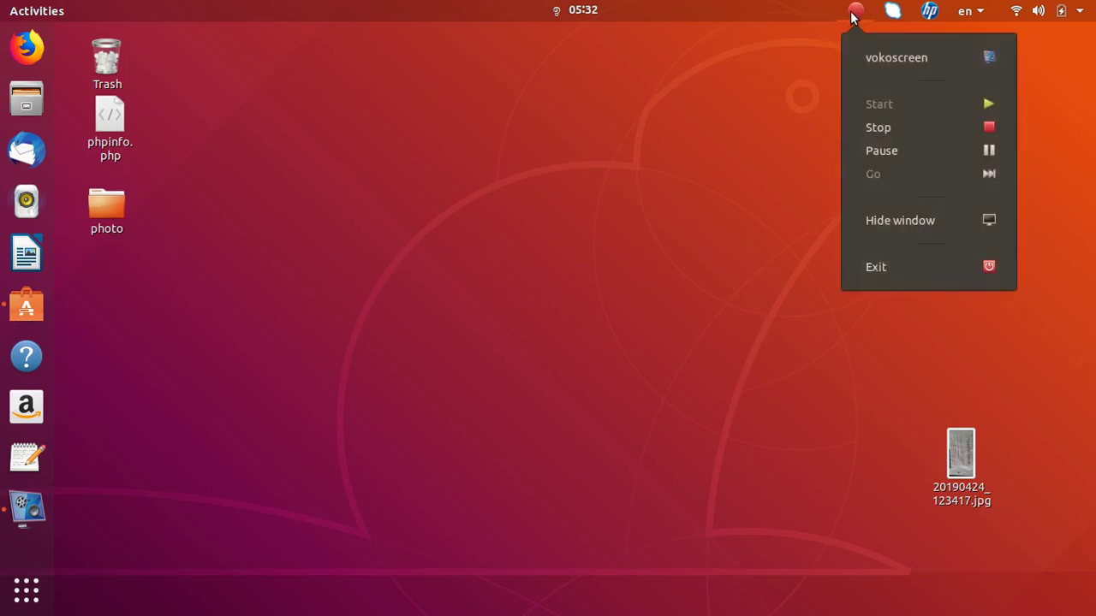